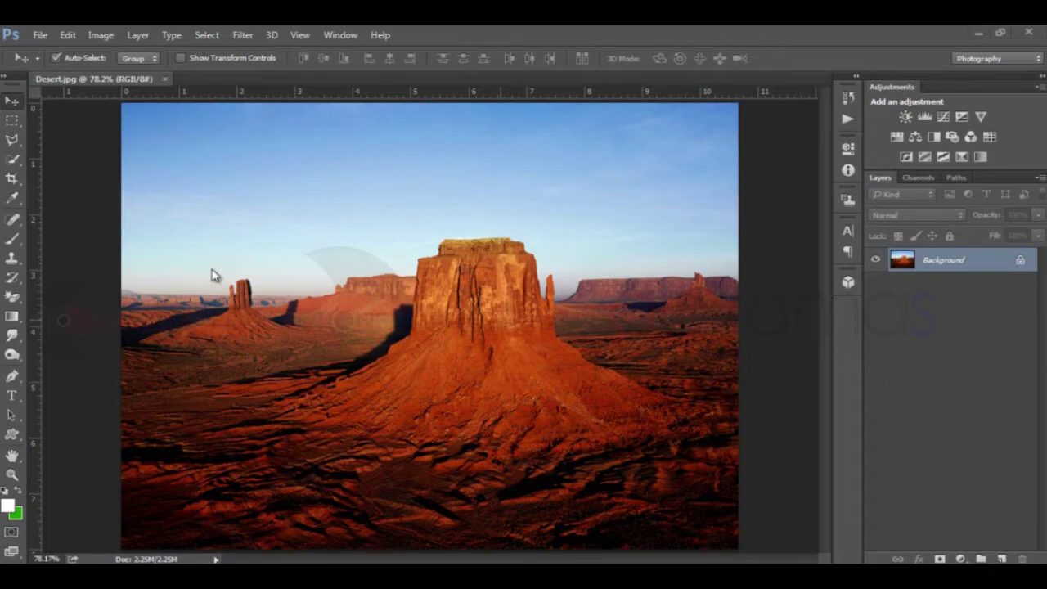
- Browse the Marquee, Lasso and Quick Selection tool groups, ending on the Rectangular Marquee Tool
click(13, 124)
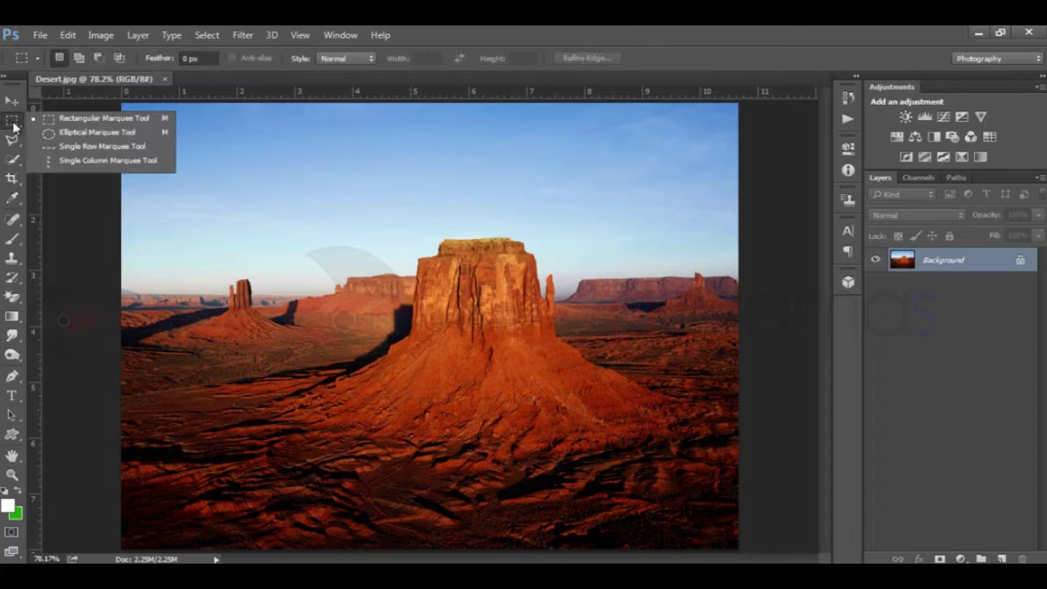
click(16, 141)
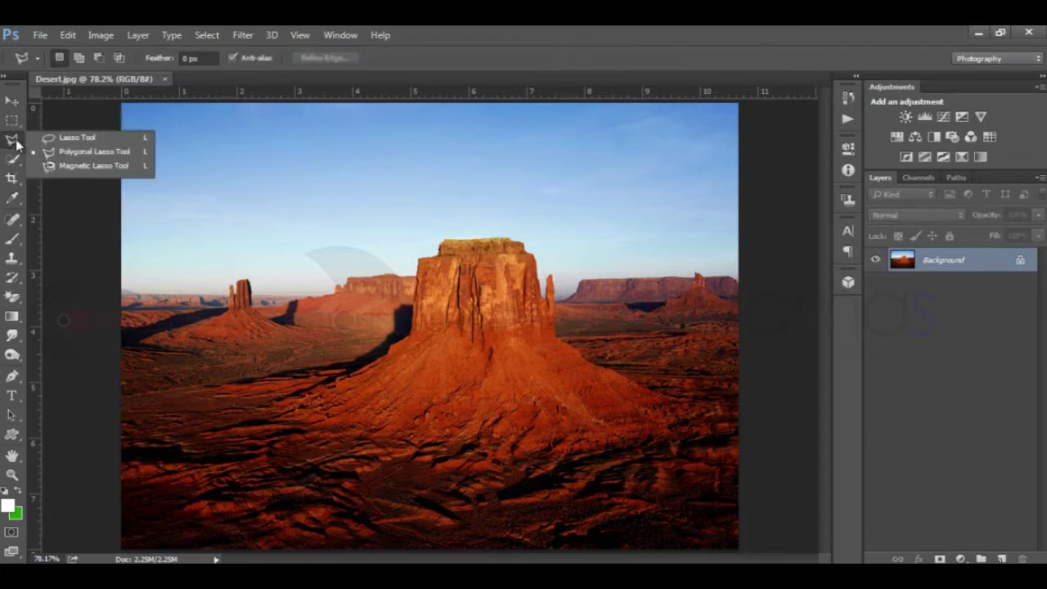
click(14, 160)
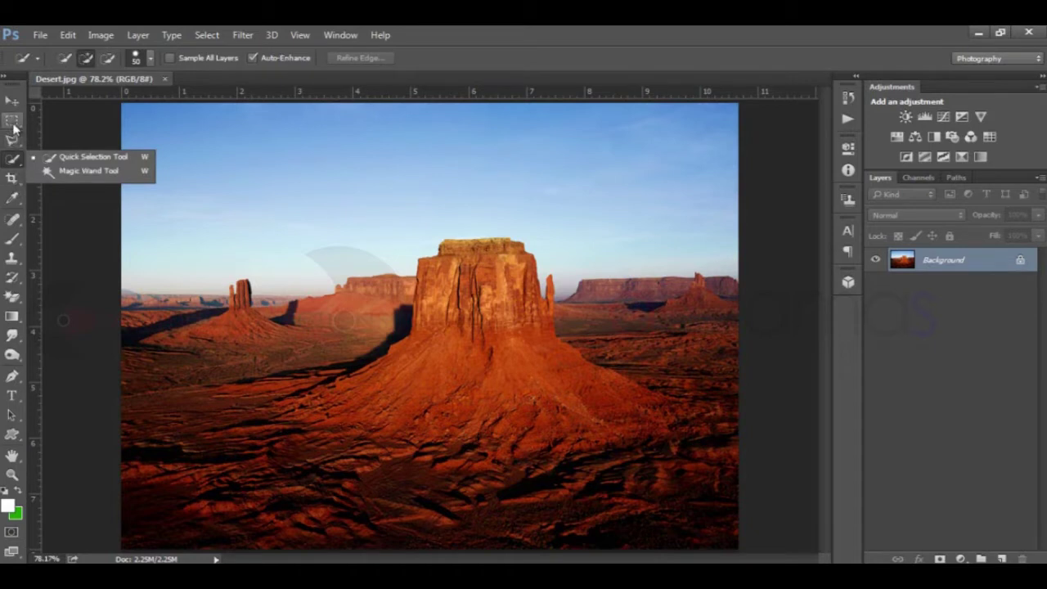
click(14, 124)
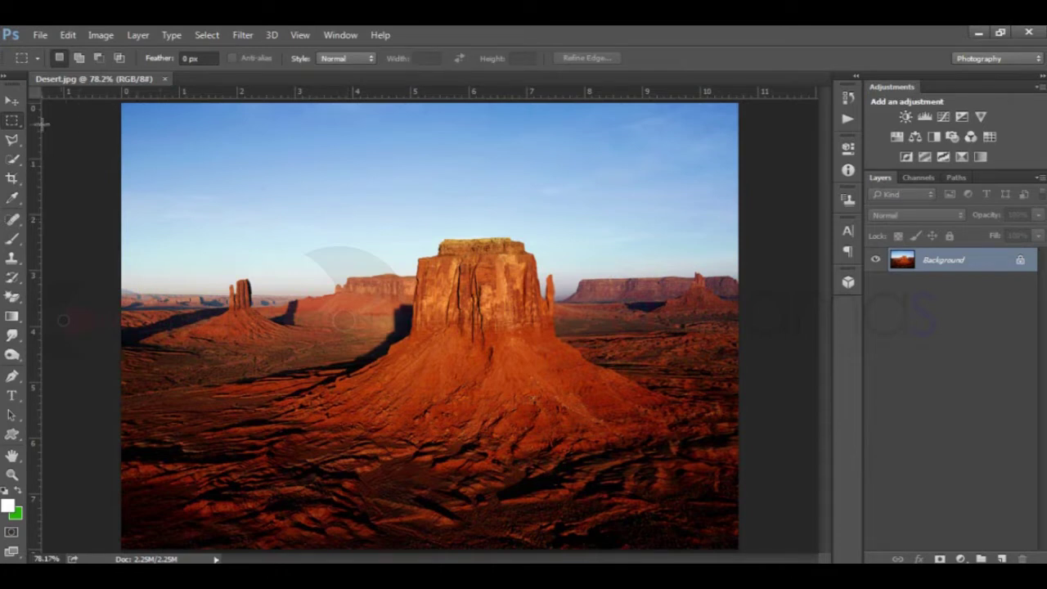
right_click(11, 122)
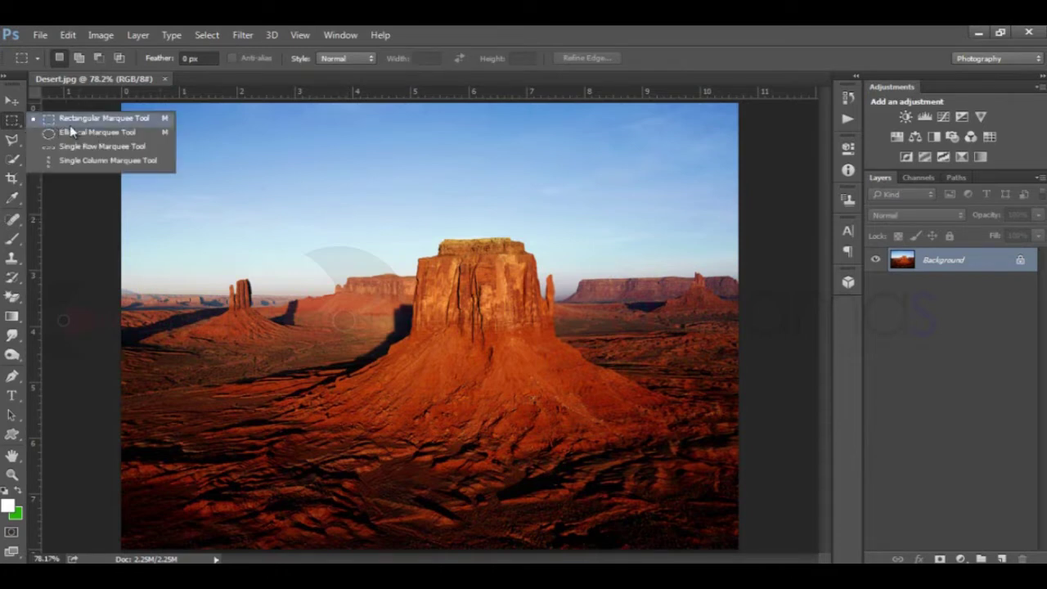
click(94, 121)
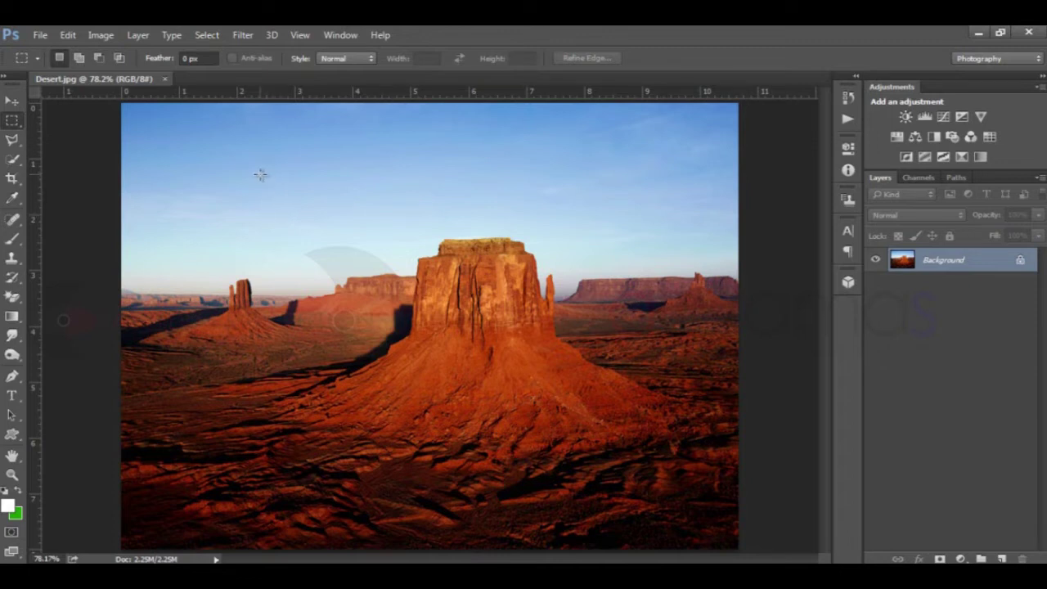
right_click(12, 120)
click(67, 116)
mouse_move(234, 158)
mouse_down()
mouse_move(555, 404)
mouse_move(620, 402)
mouse_move(661, 444)
mouse_move(689, 444)
mouse_up()
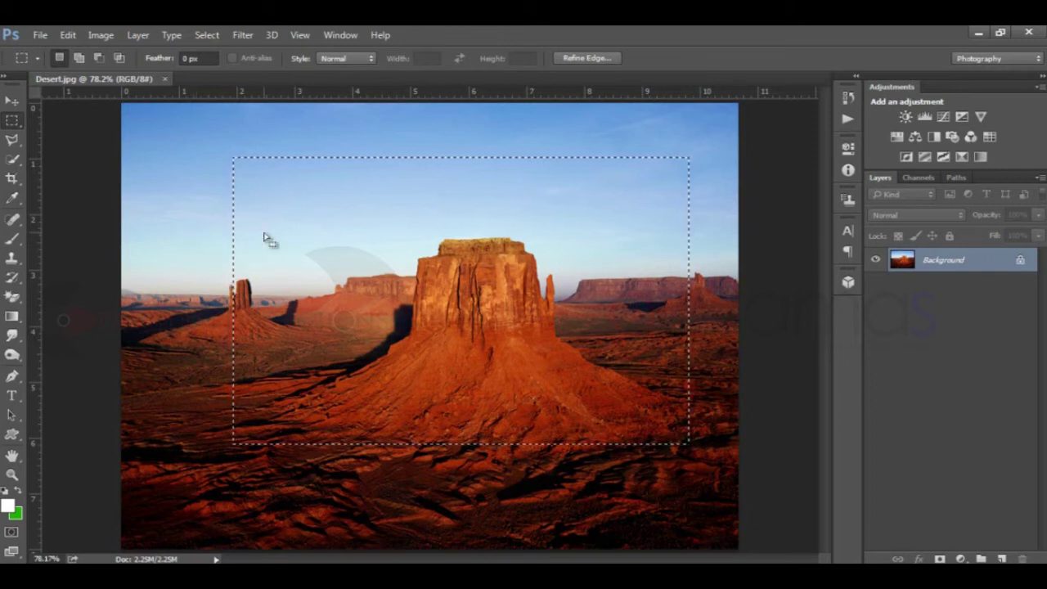
click(216, 214)
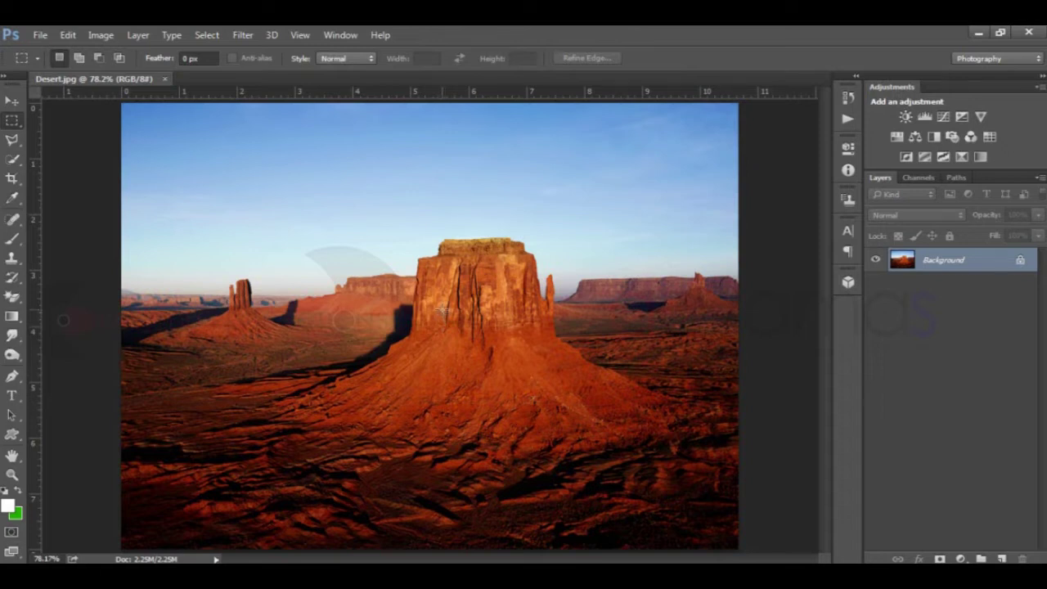
drag(320, 183, 568, 396)
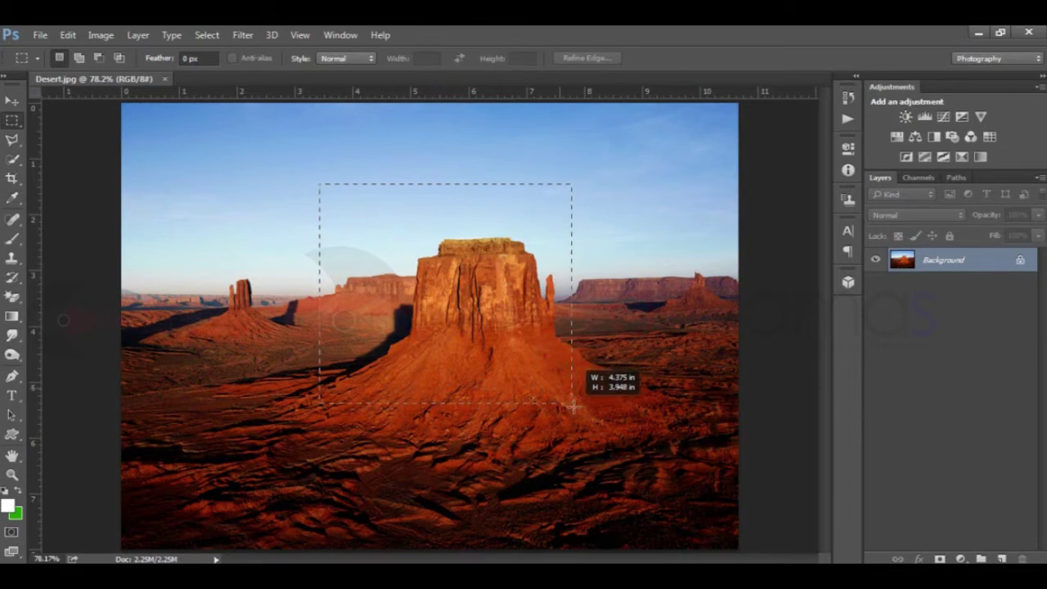
drag(568, 396, 594, 420)
click(624, 392)
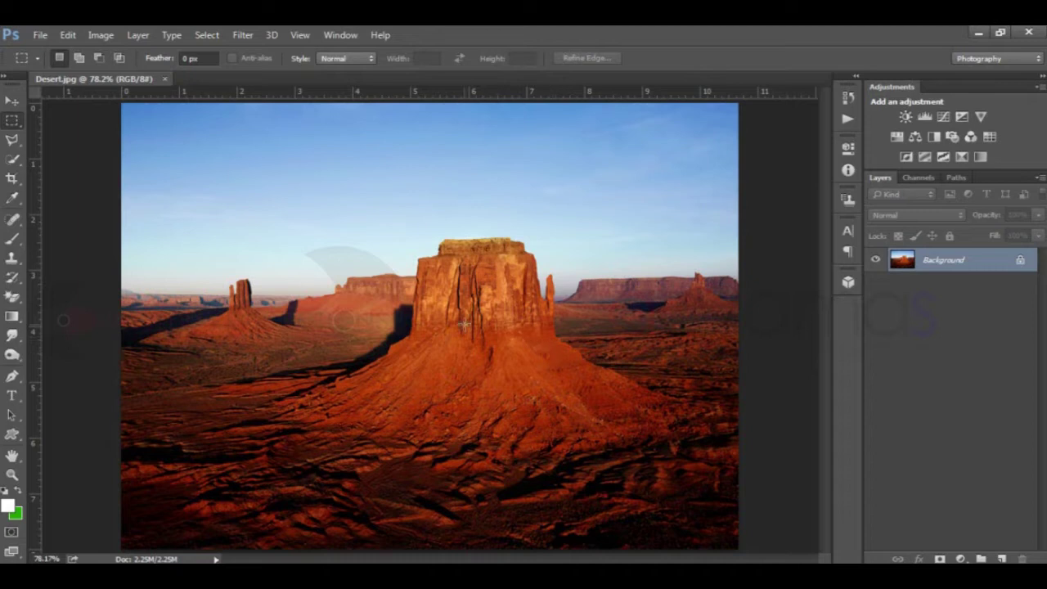
key(alt+shift)
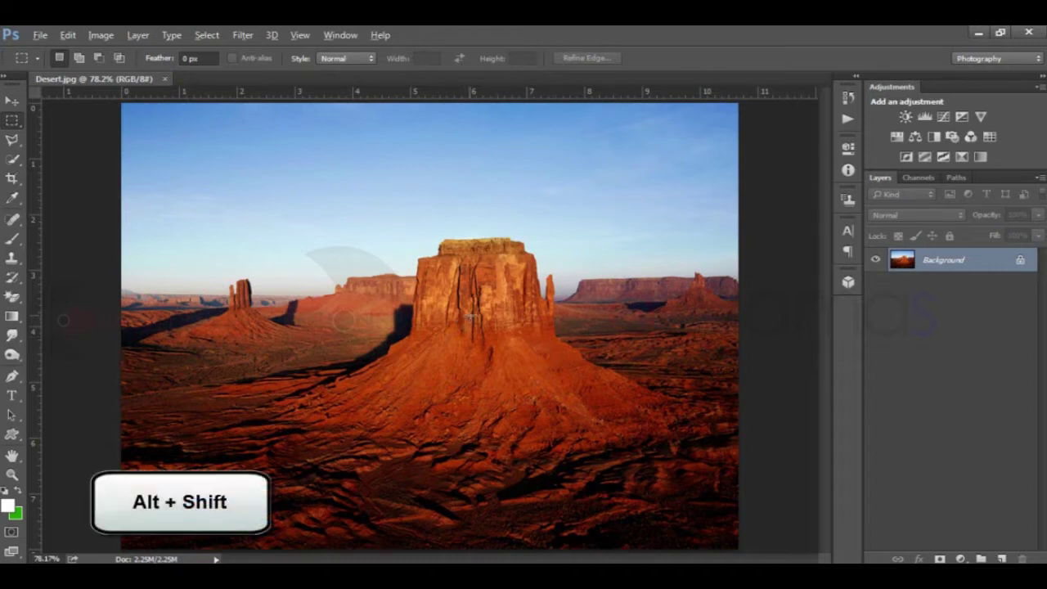
drag(469, 311, 610, 513)
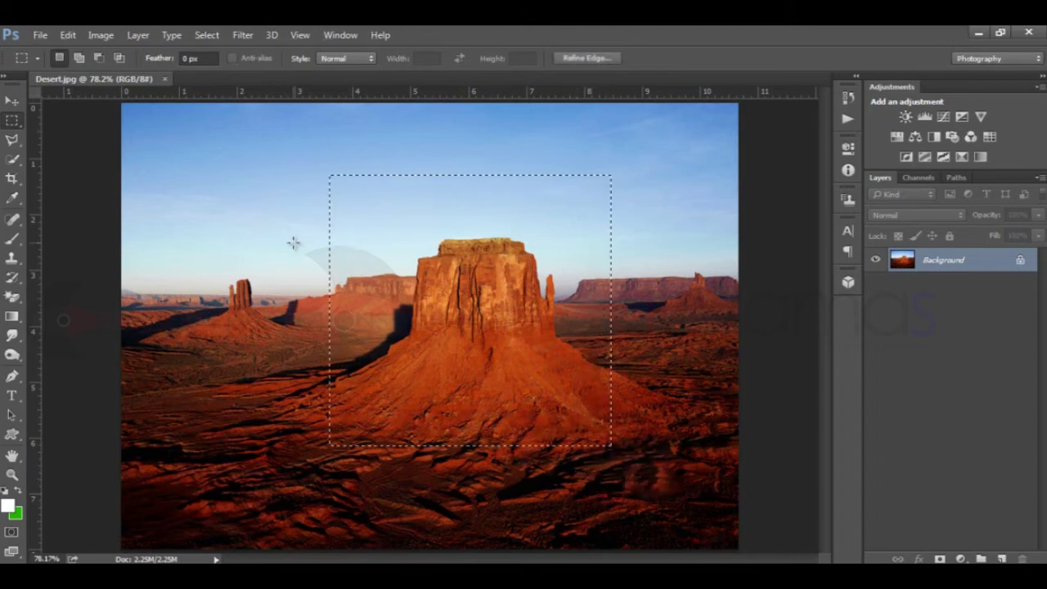
click(643, 387)
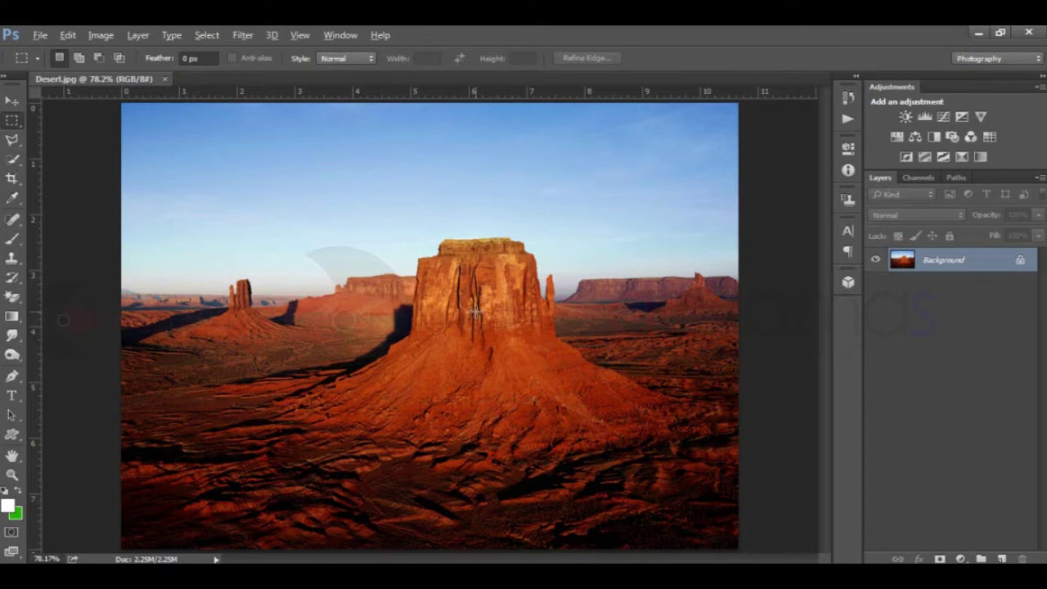
drag(476, 311, 578, 528)
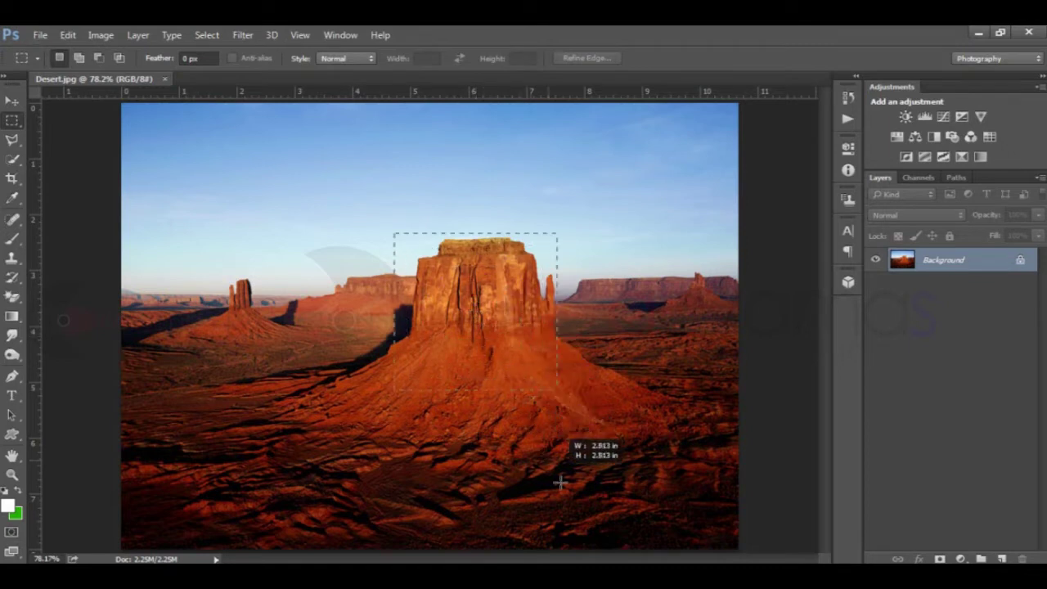
drag(579, 528, 615, 577)
click(622, 429)
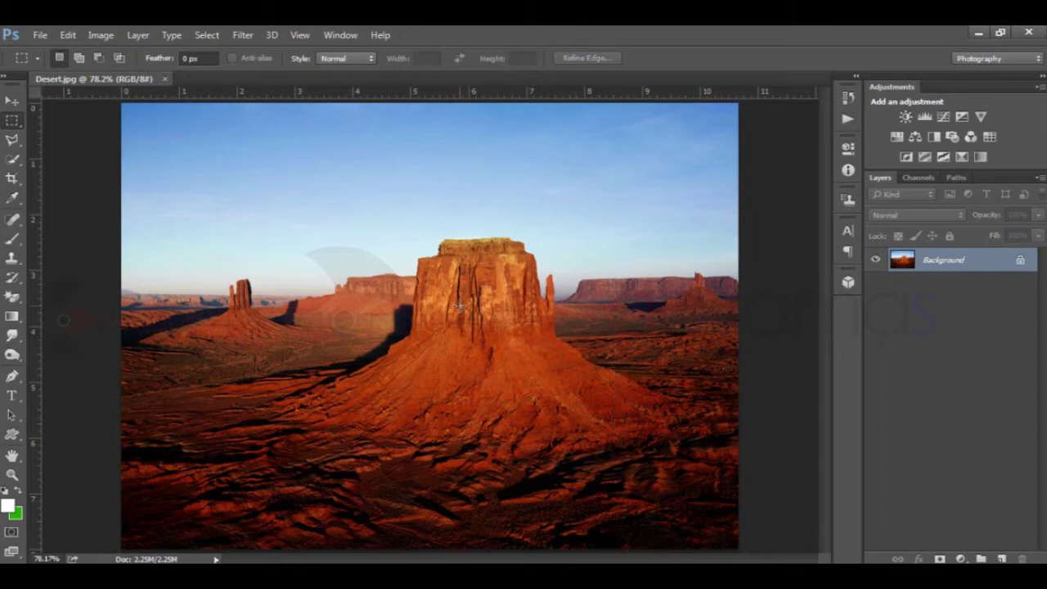
key(shift)
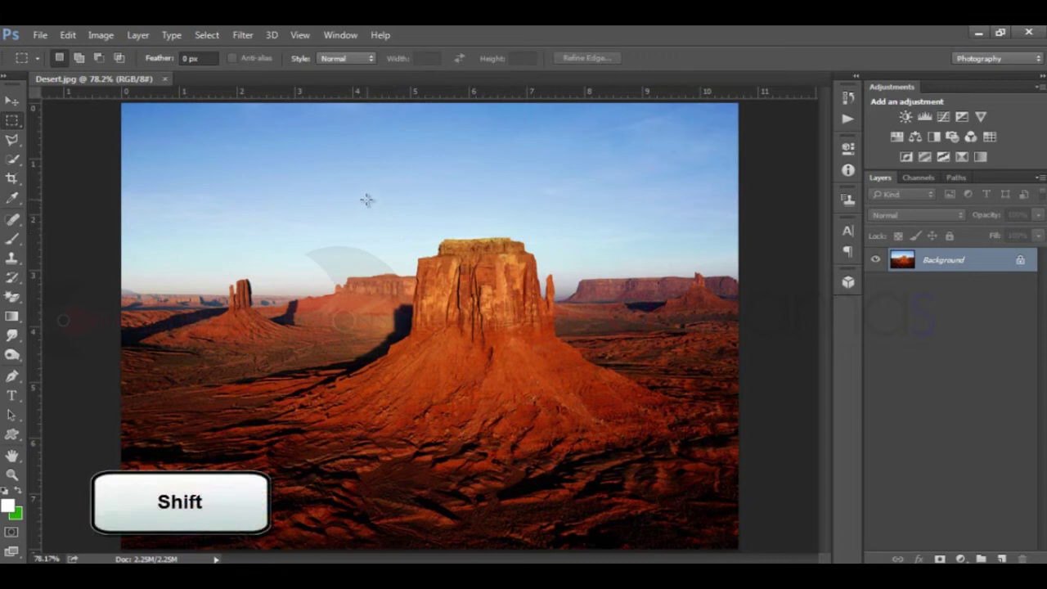
drag(368, 195, 608, 472)
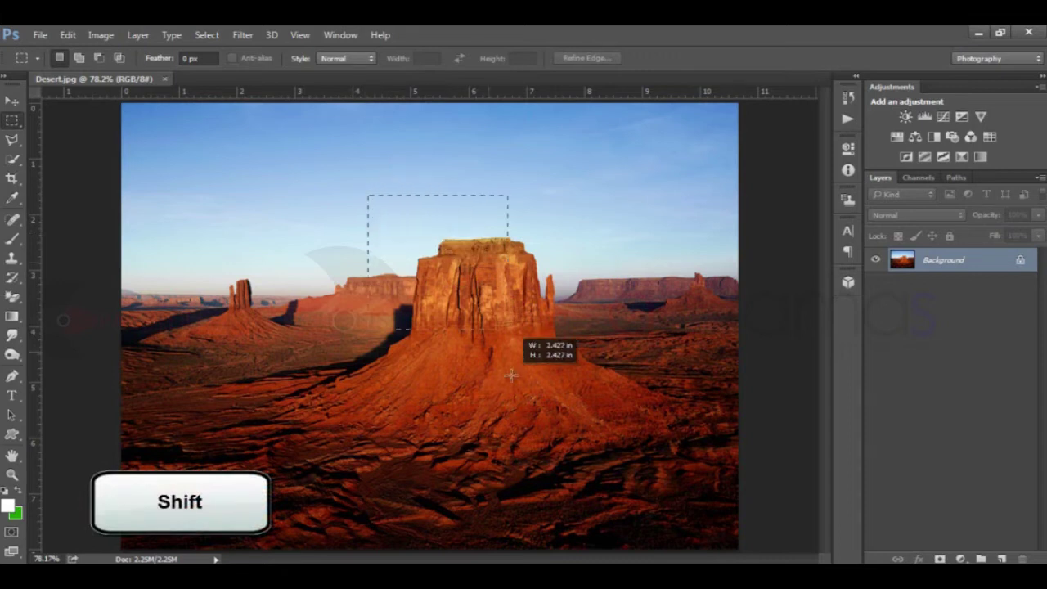
drag(608, 472, 613, 474)
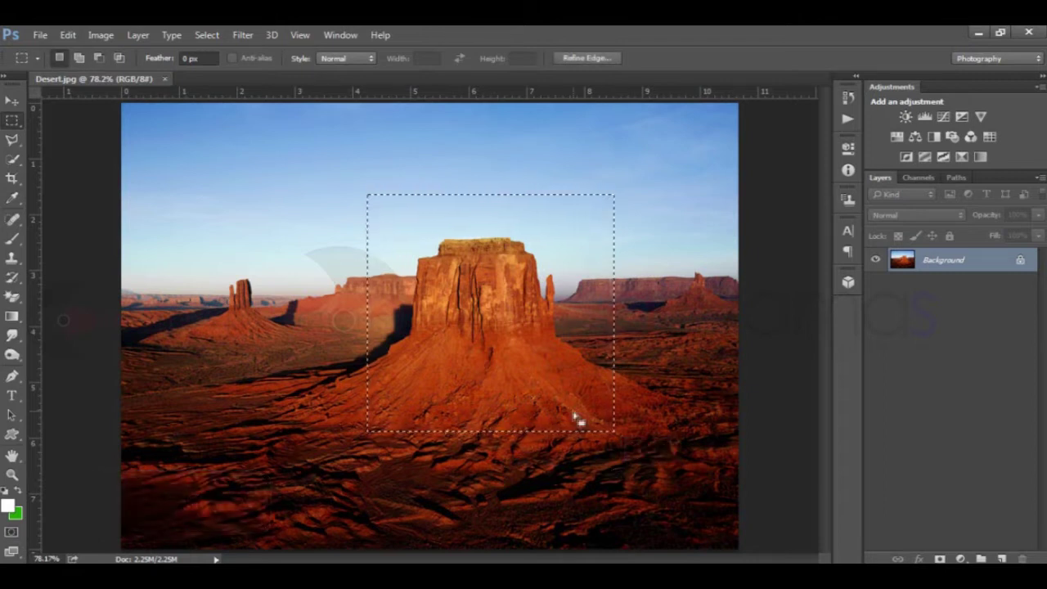
click(323, 261)
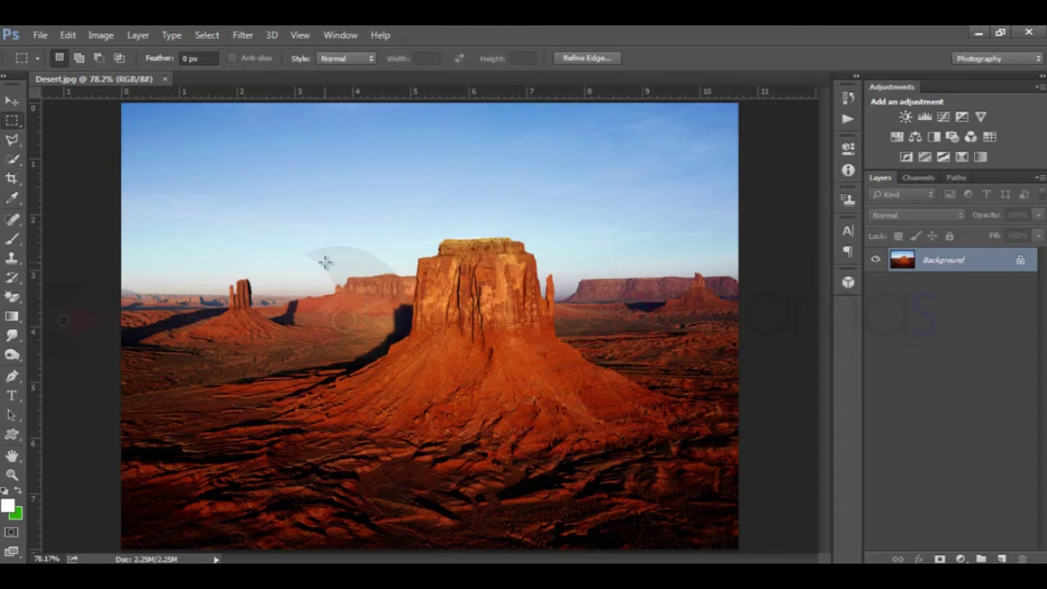
- Switch to the Elliptical Marquee Tool, then draw and clear a test ellipse
right_click(13, 123)
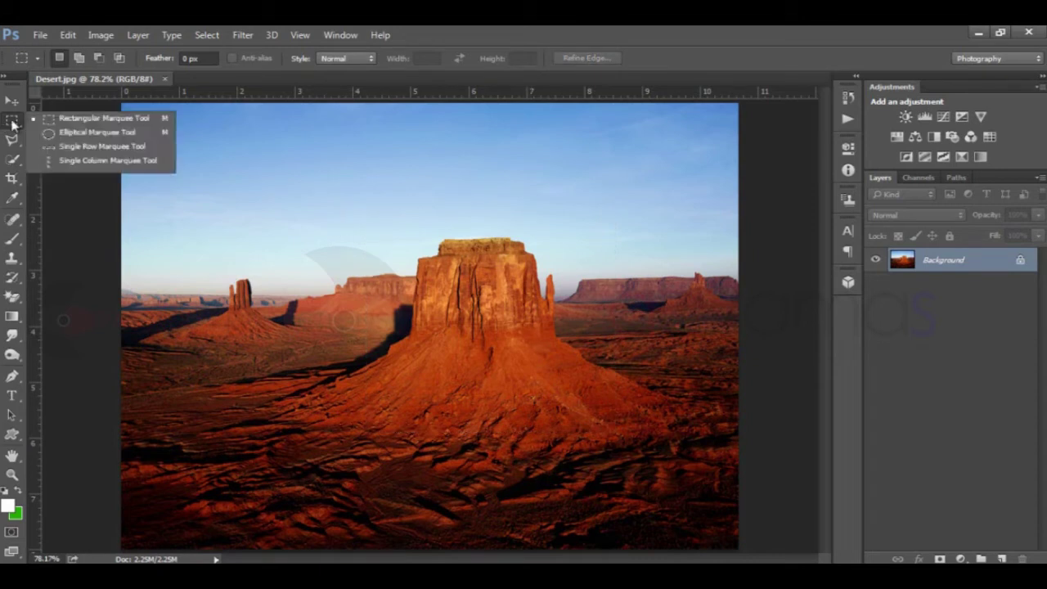
click(87, 136)
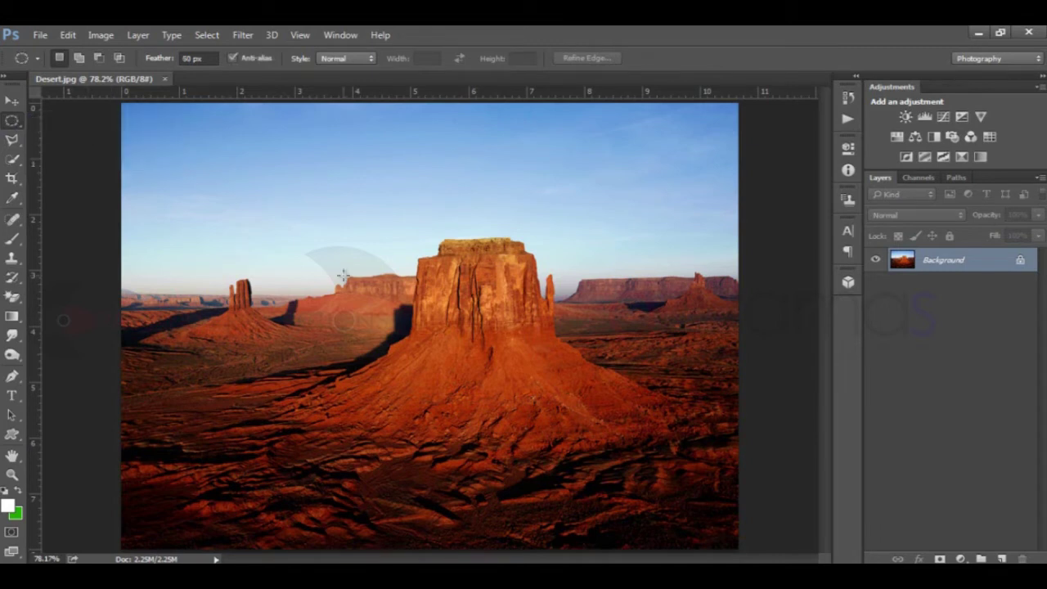
mouse_move(293, 172)
mouse_down()
mouse_move(606, 491)
mouse_move(620, 445)
mouse_up()
click(620, 414)
- Draw centred (Alt+Shift) and constrained (Shift) circular selections over the butte, clearing each
key(alt+shift)
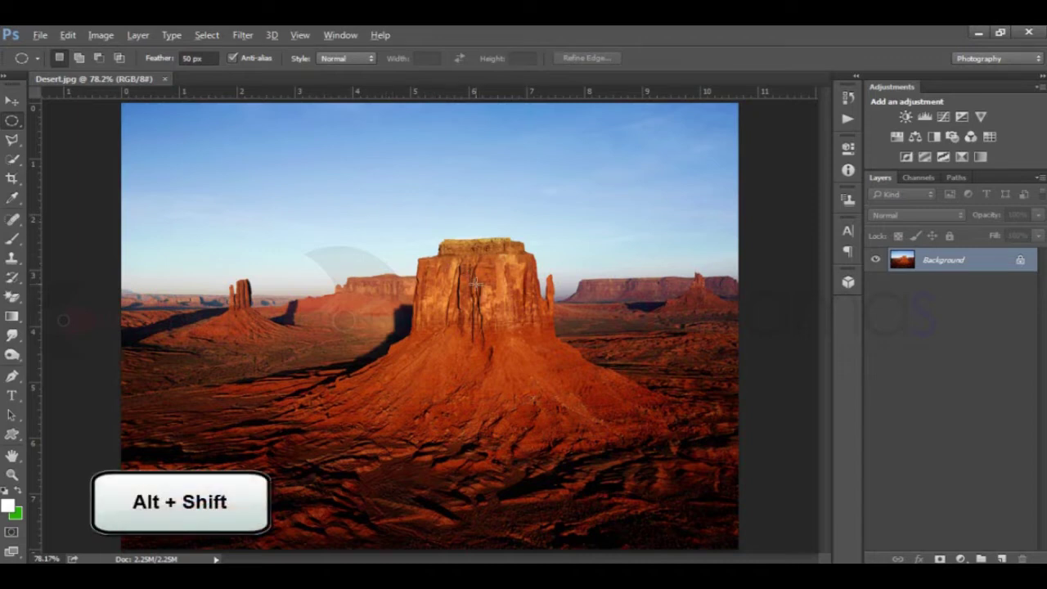
drag(476, 283, 627, 466)
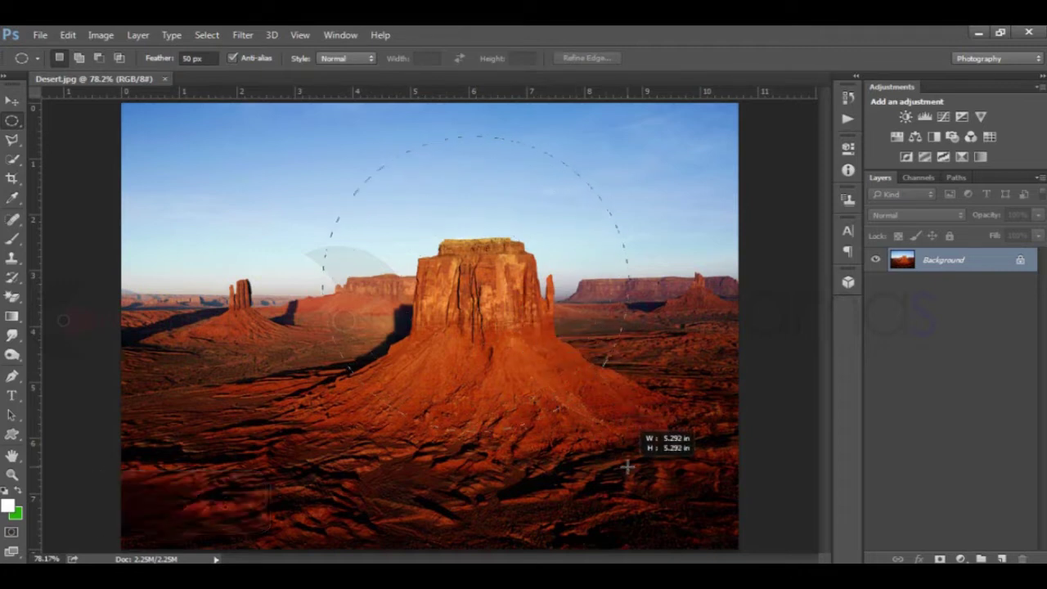
drag(627, 466, 626, 466)
click(605, 409)
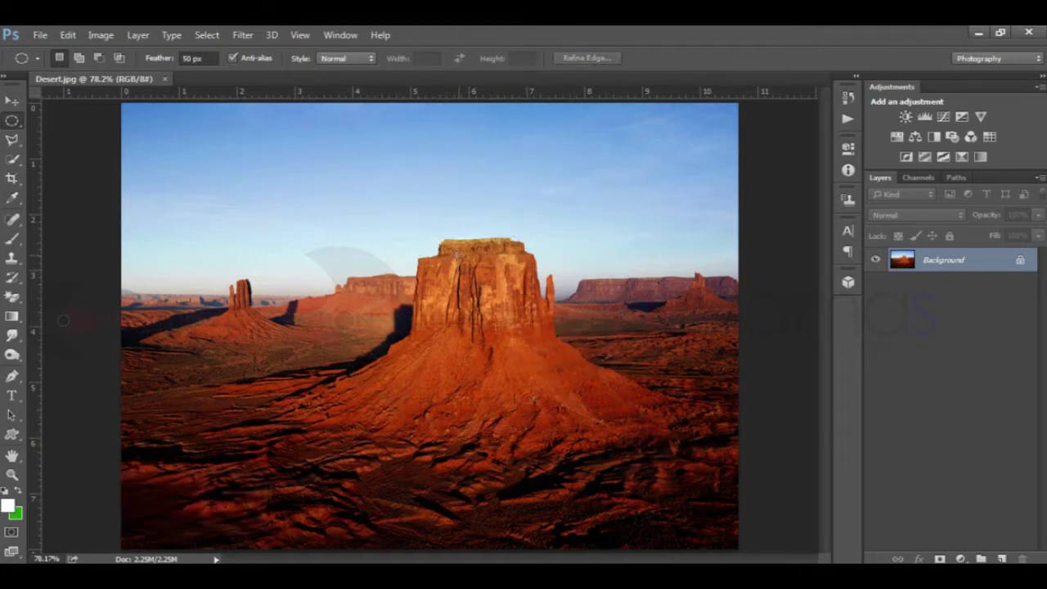
key(shift)
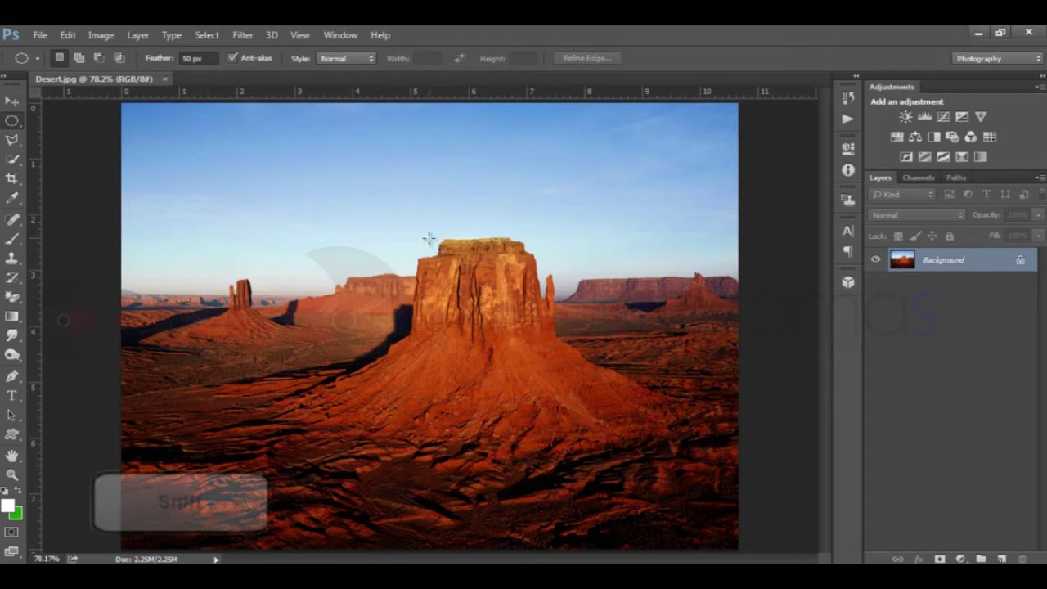
drag(400, 204, 643, 504)
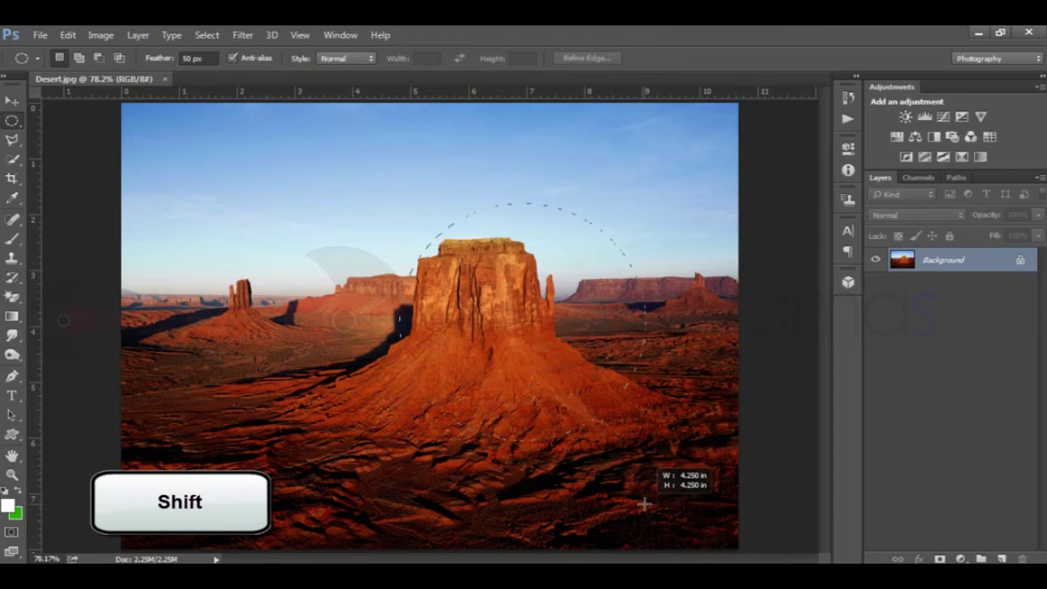
click(635, 421)
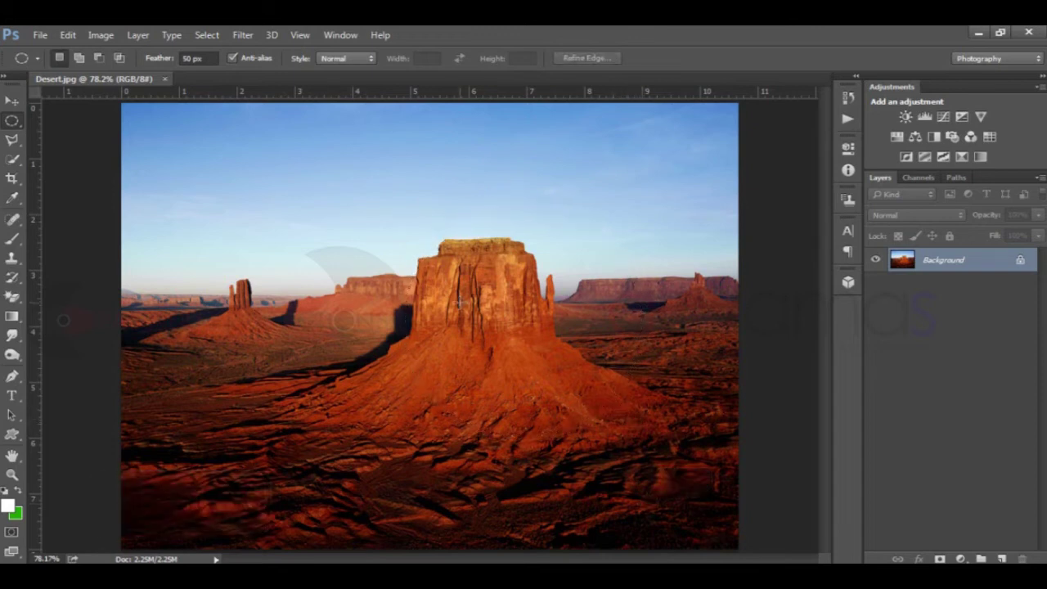
- Pick the Quick Selection Tool and zoom in on the butte
click(14, 162)
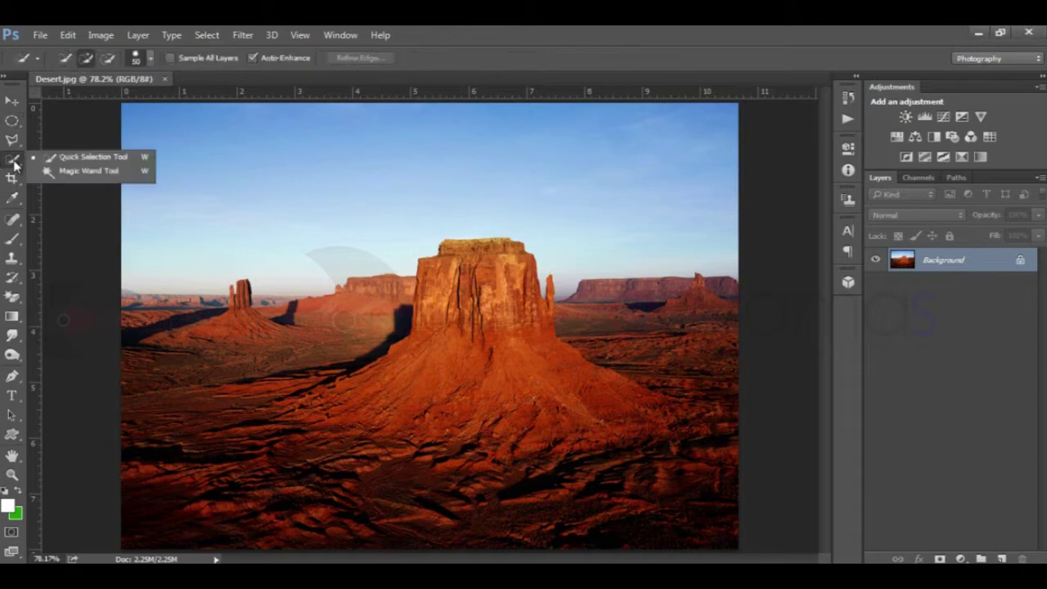
click(98, 155)
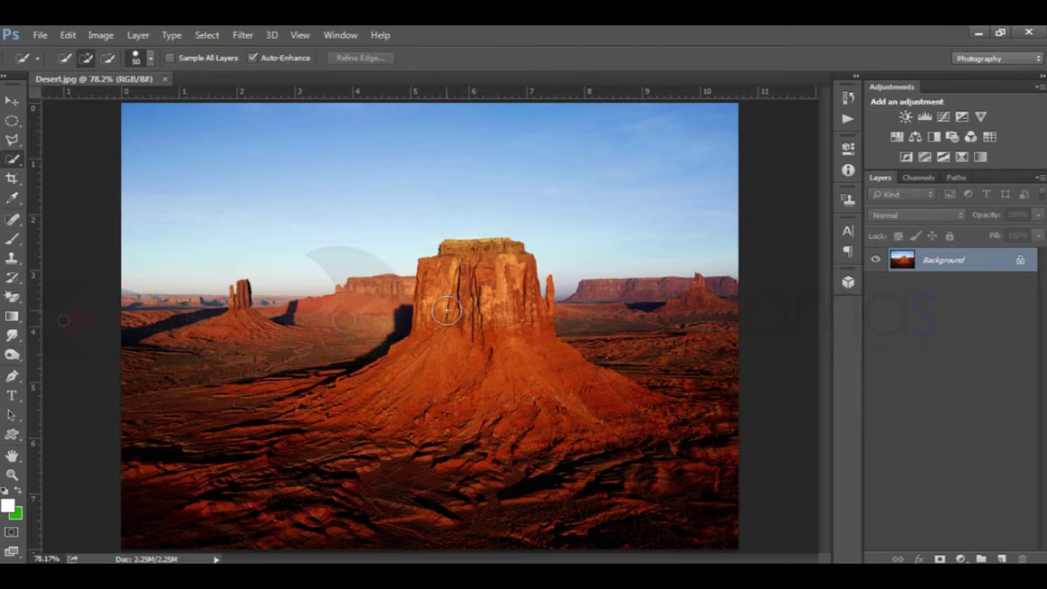
scroll(447, 309, up, 1)
scroll(448, 315, up, 1)
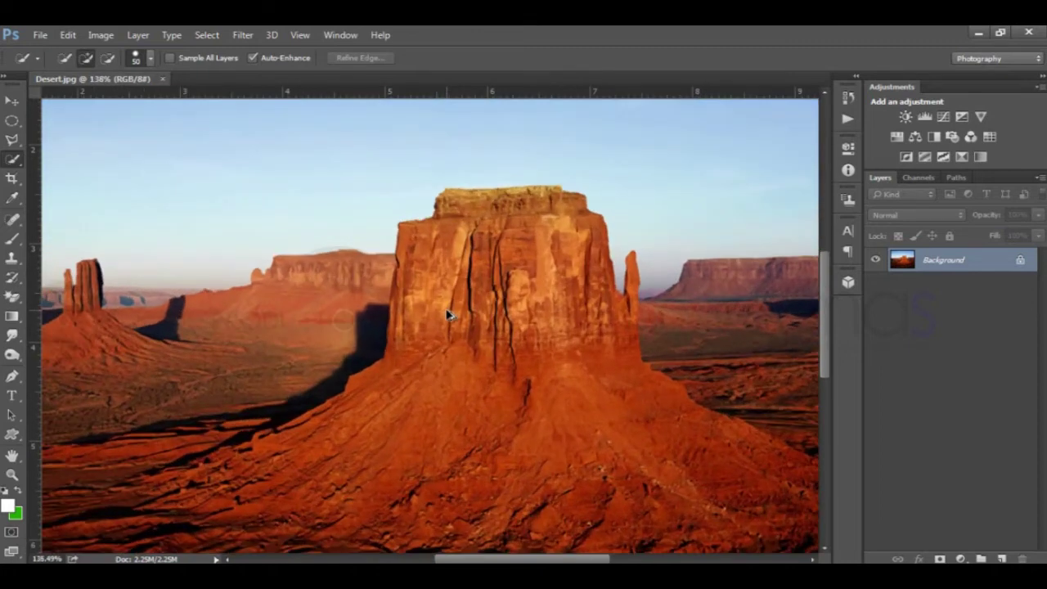
scroll(449, 313, up, 1)
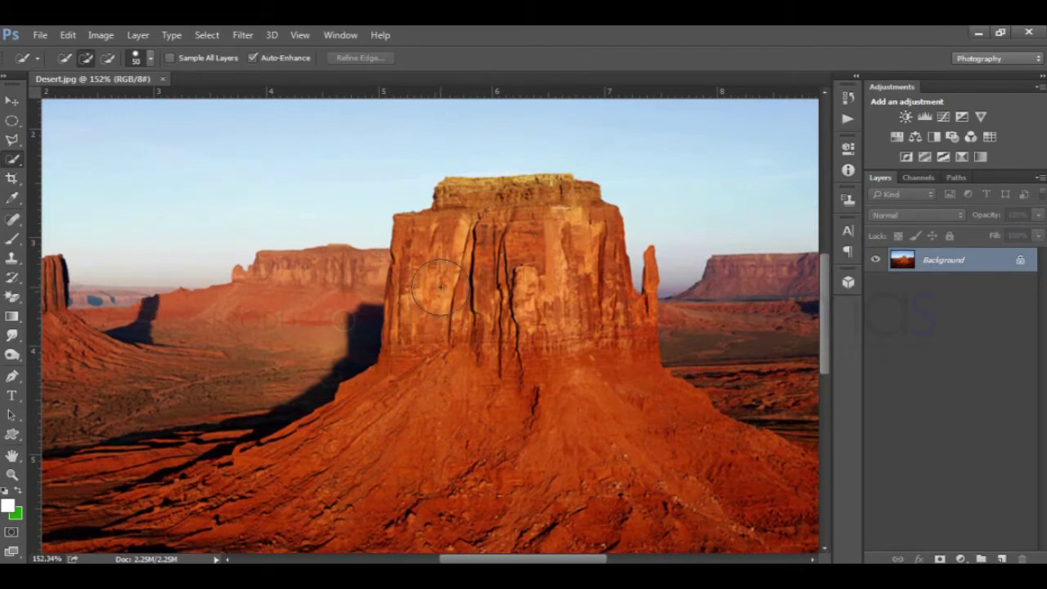
- Quick-select the butte's left face, then add its upper right face
mouse_move(439, 285)
mouse_down()
mouse_move(466, 216)
mouse_move(576, 212)
mouse_up()
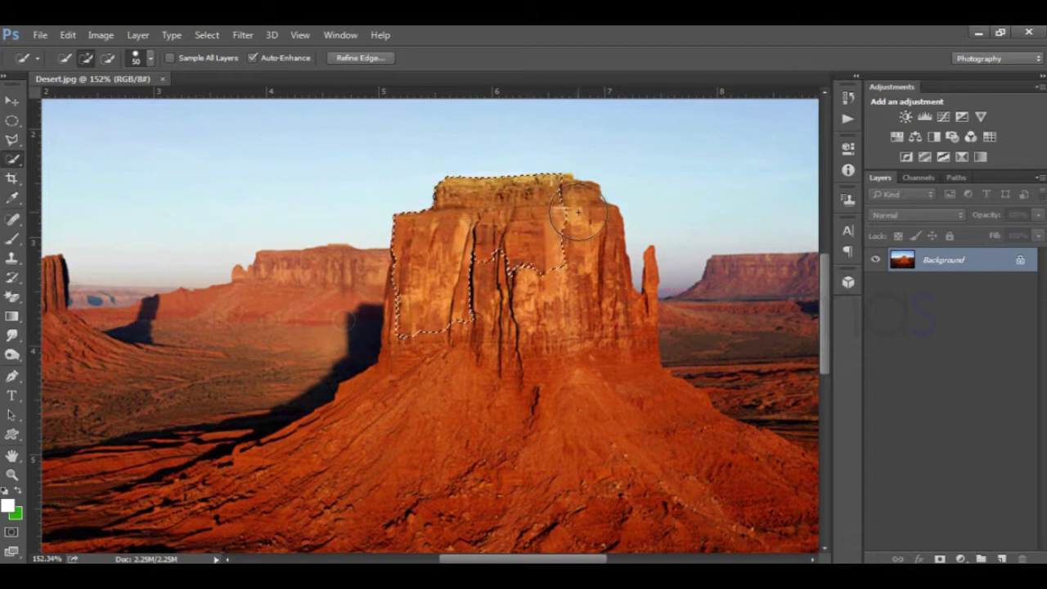
mouse_move(577, 212)
mouse_down()
mouse_move(586, 276)
mouse_move(416, 320)
mouse_move(547, 326)
mouse_move(506, 270)
mouse_up()
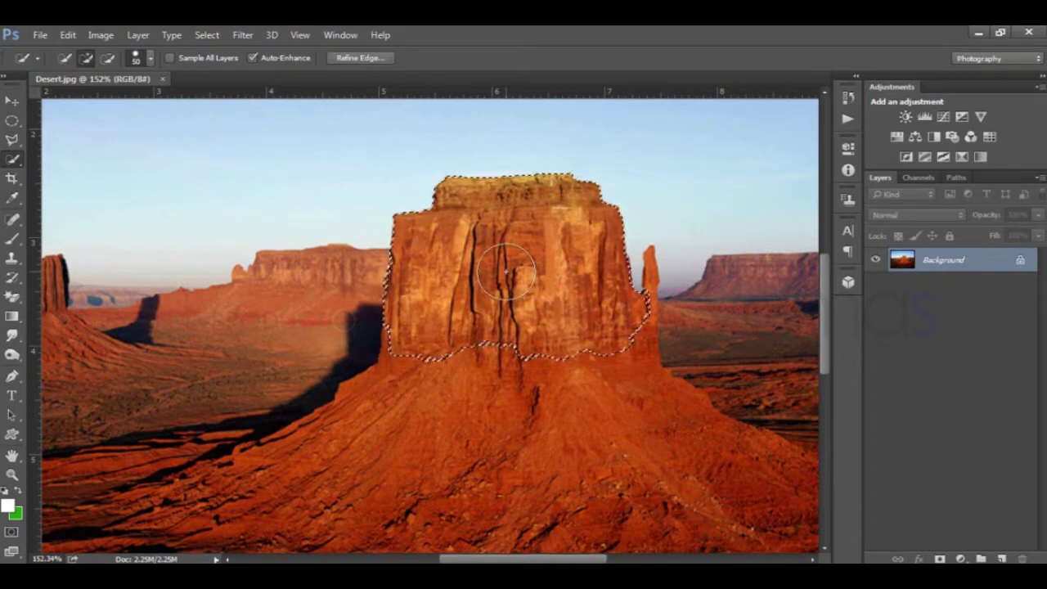
scroll(521, 186, up, 5)
scroll(521, 185, up, 3)
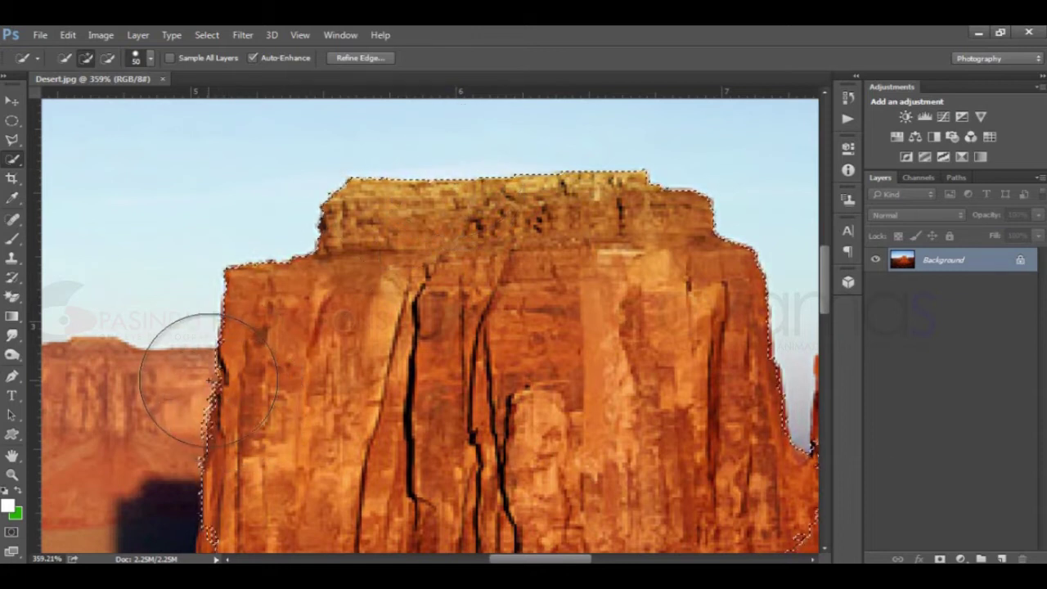
scroll(328, 417, down, 3)
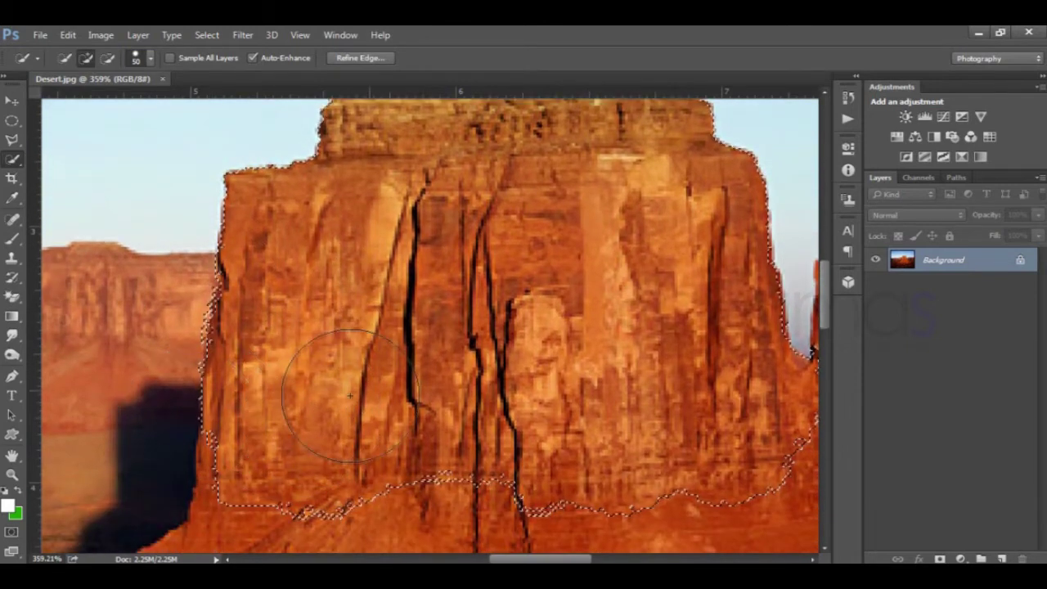
scroll(428, 356, up, 1)
scroll(427, 357, up, 2)
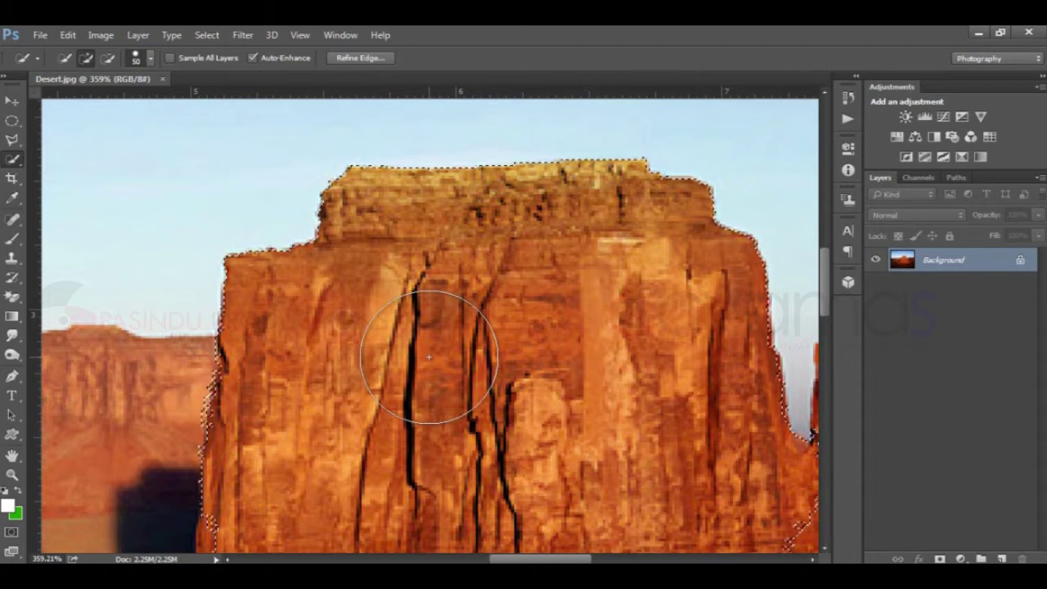
scroll(428, 357, down, 2)
scroll(429, 357, down, 2)
scroll(429, 356, down, 2)
scroll(432, 362, down, 2)
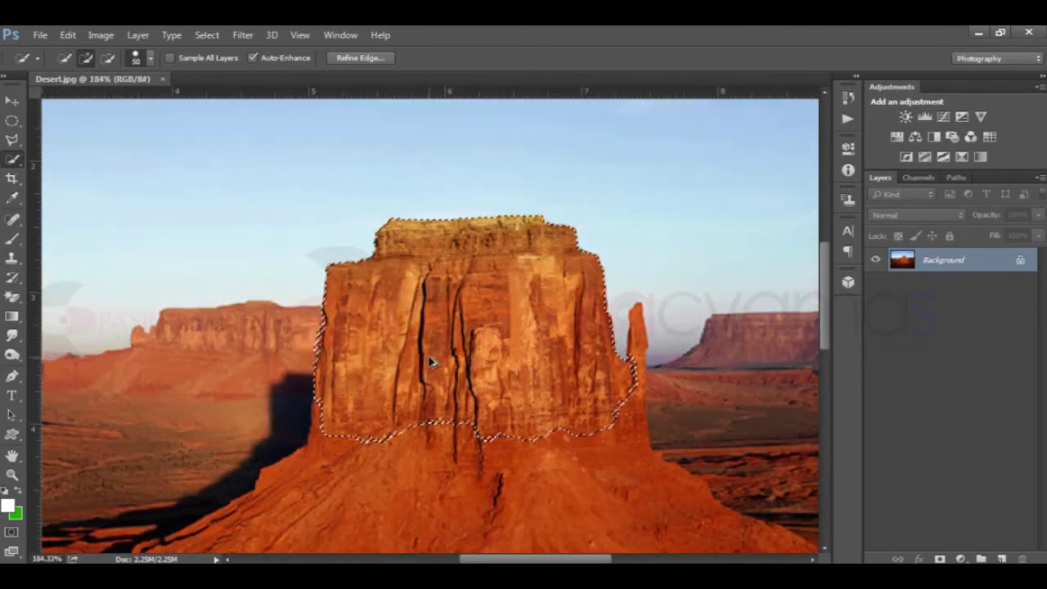
scroll(431, 362, up, 2)
scroll(433, 360, up, 2)
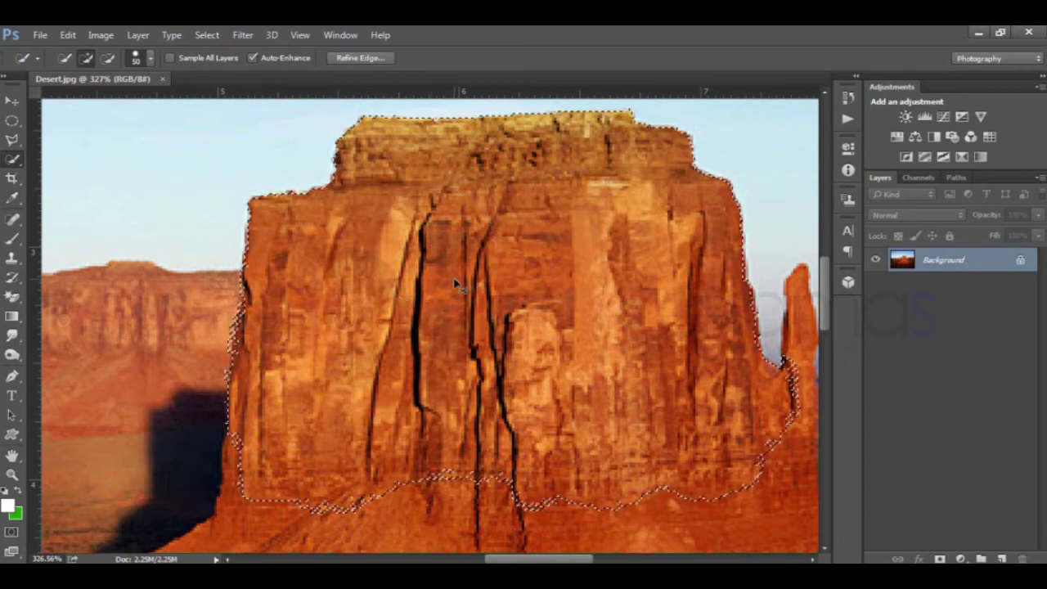
scroll(442, 286, down, 4)
scroll(455, 326, down, 2)
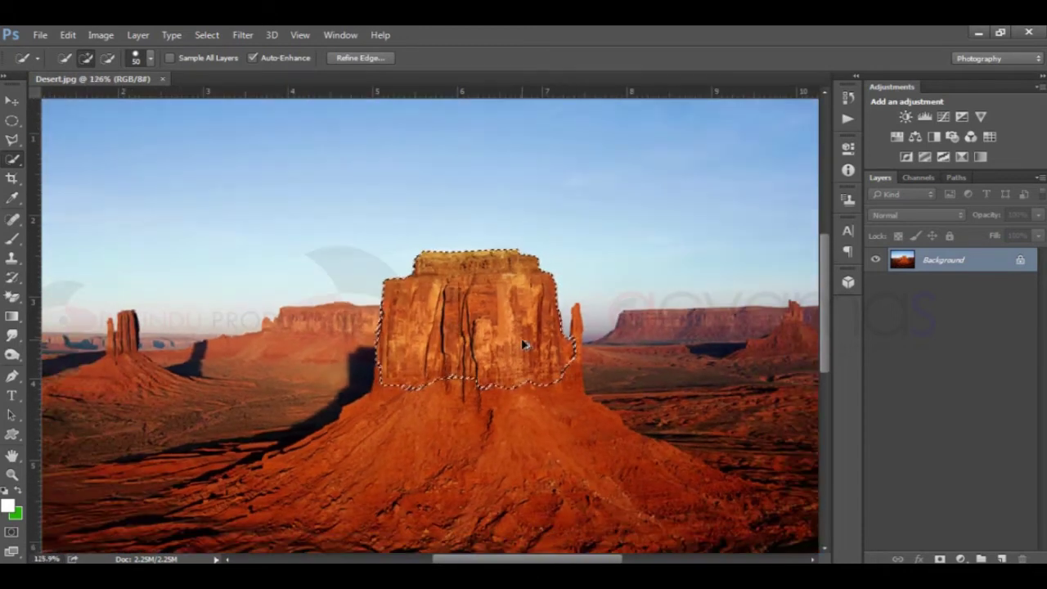
scroll(524, 344, up, 2)
scroll(523, 343, up, 2)
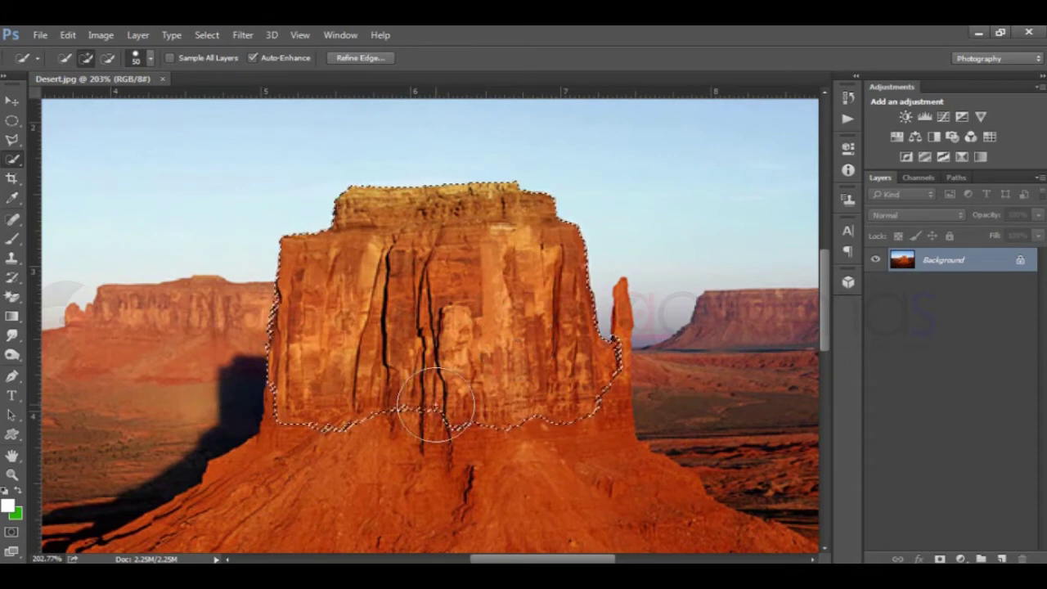
- Add the slope below the butte's cliff base to the quick selection
mouse_move(412, 426)
mouse_down()
mouse_move(360, 450)
mouse_move(470, 447)
mouse_move(460, 374)
mouse_up()
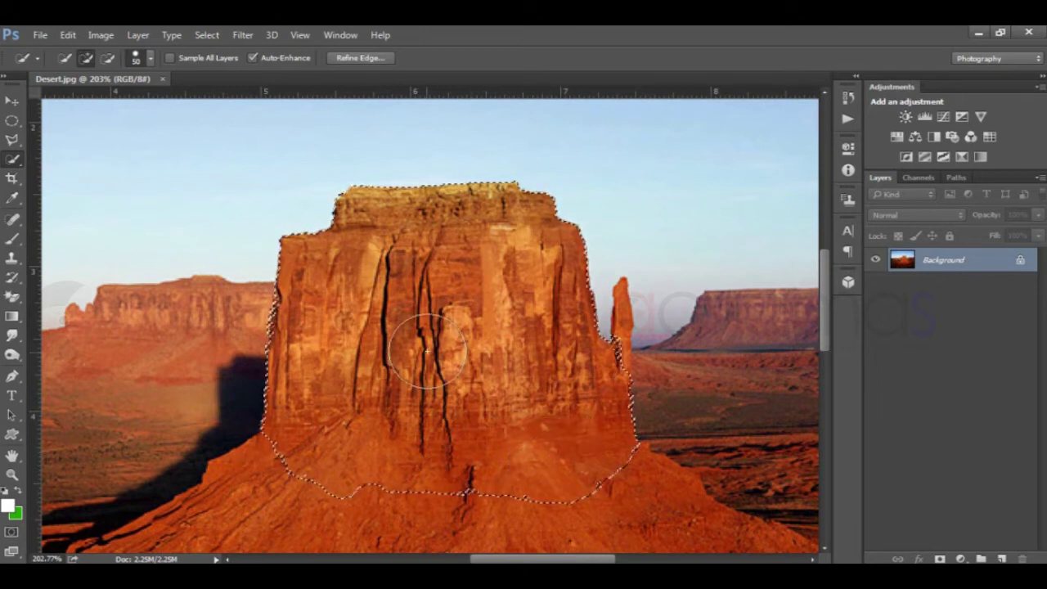
scroll(458, 372, down, 1)
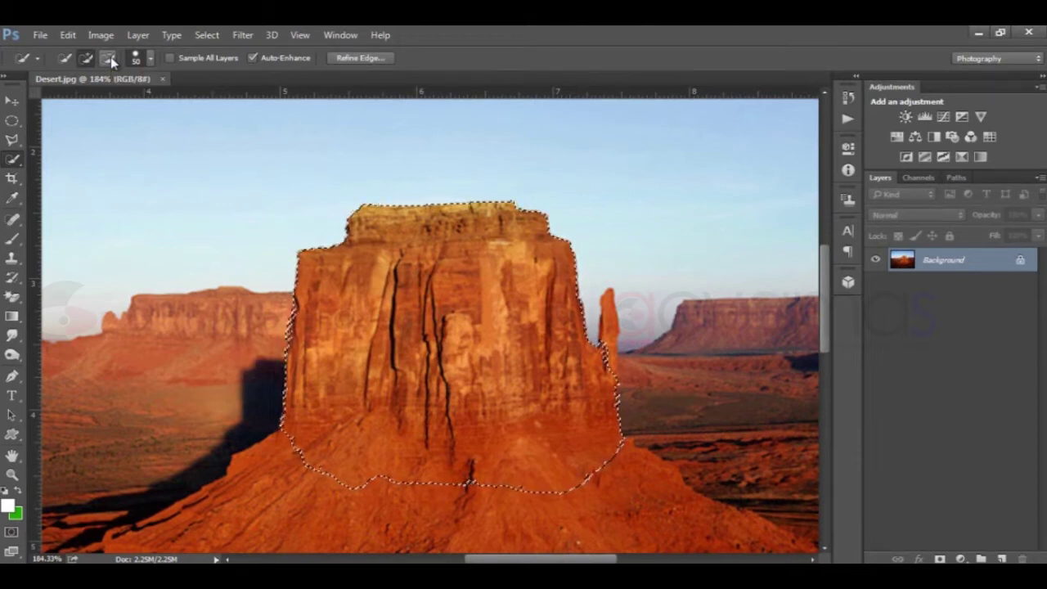
- Subtract the excess base from the selection, trimming its lower edge up to the cliffs
click(110, 56)
click(398, 482)
mouse_move(399, 483)
mouse_down()
mouse_move(342, 454)
mouse_move(533, 479)
mouse_move(561, 474)
mouse_move(584, 446)
mouse_move(510, 420)
mouse_up()
click(107, 58)
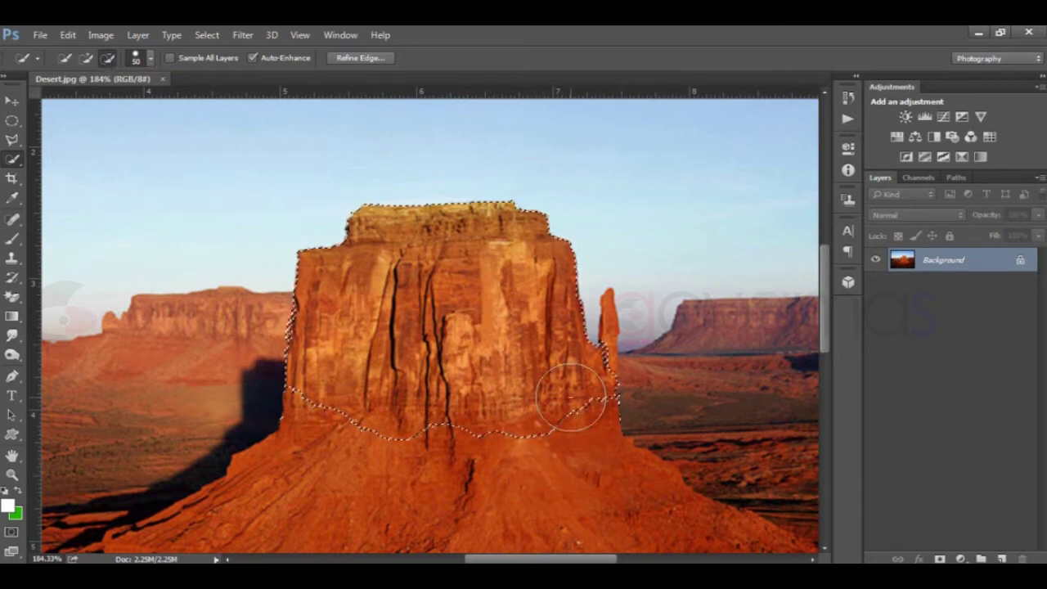
mouse_move(391, 439)
mouse_down()
mouse_move(420, 398)
mouse_move(491, 432)
mouse_move(526, 430)
mouse_up()
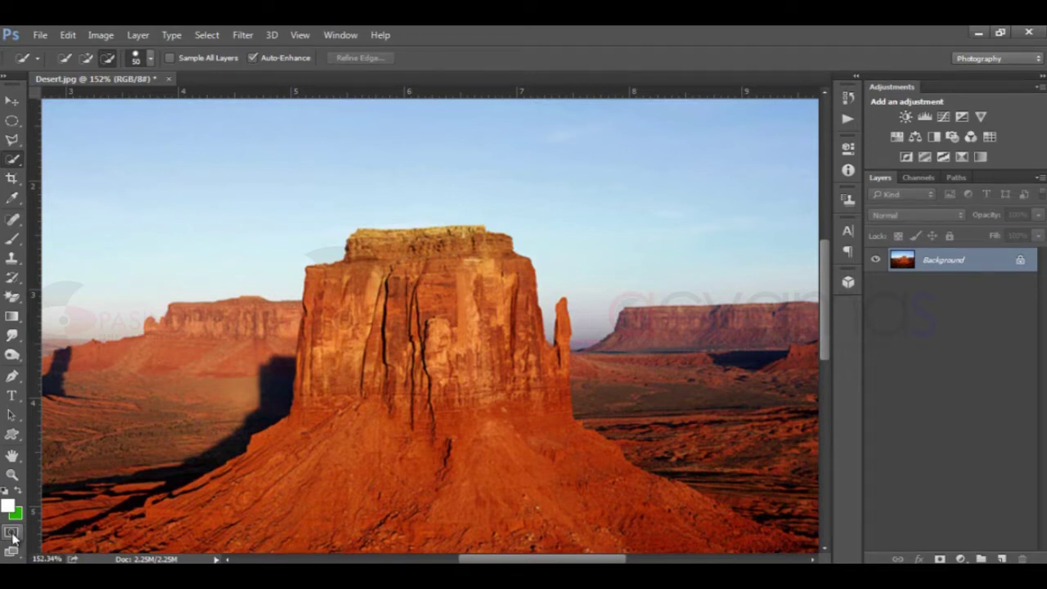
- Enter Quick Mask mode with the overlay colour marking Selected Areas
double_click(11, 533)
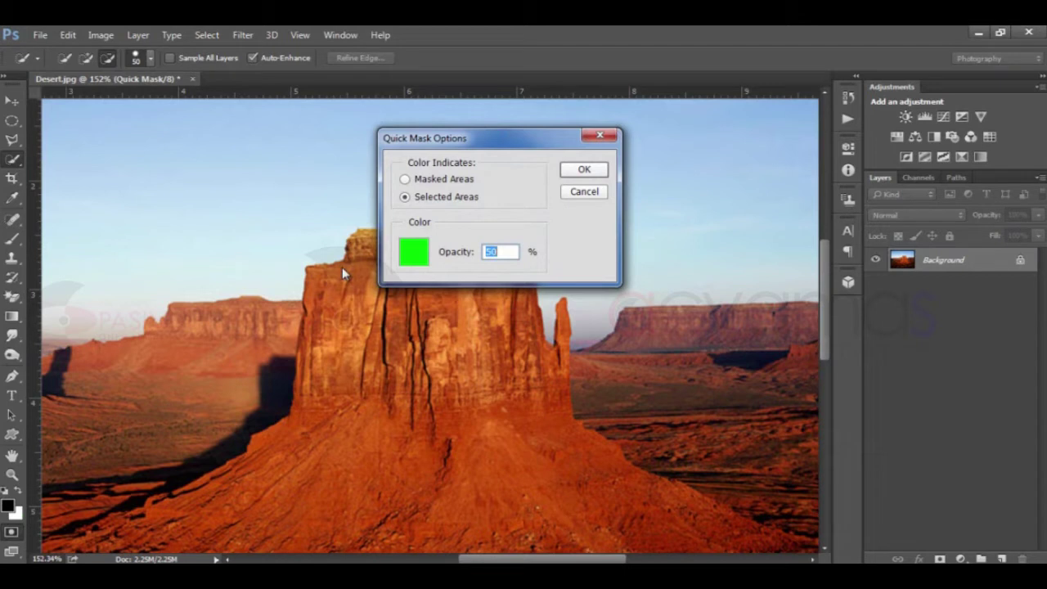
click(406, 199)
click(584, 172)
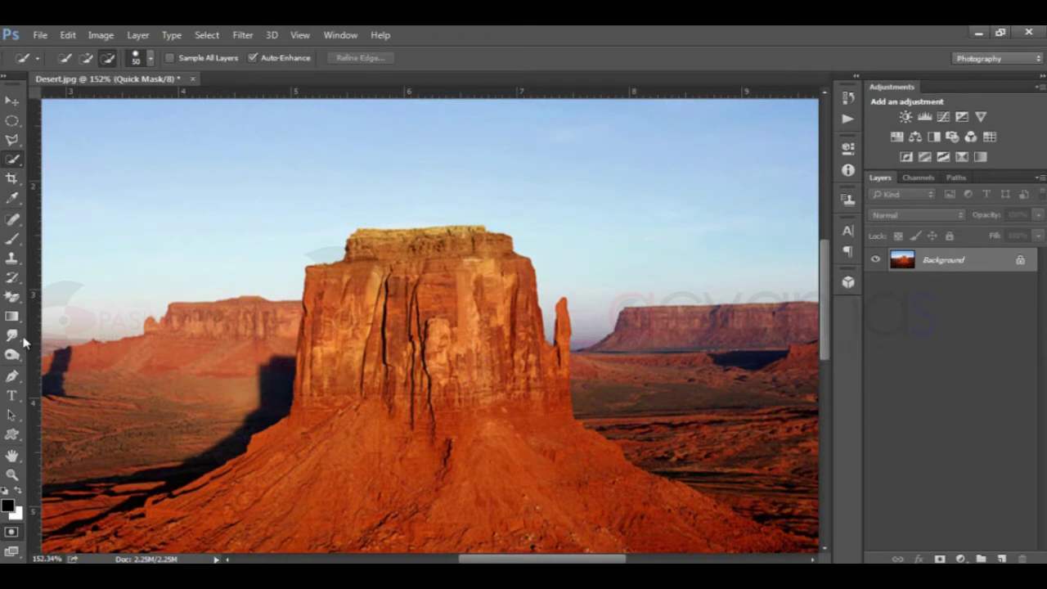
- With the Brush Tool, paint quick mask over the butte's upper rock block
click(11, 240)
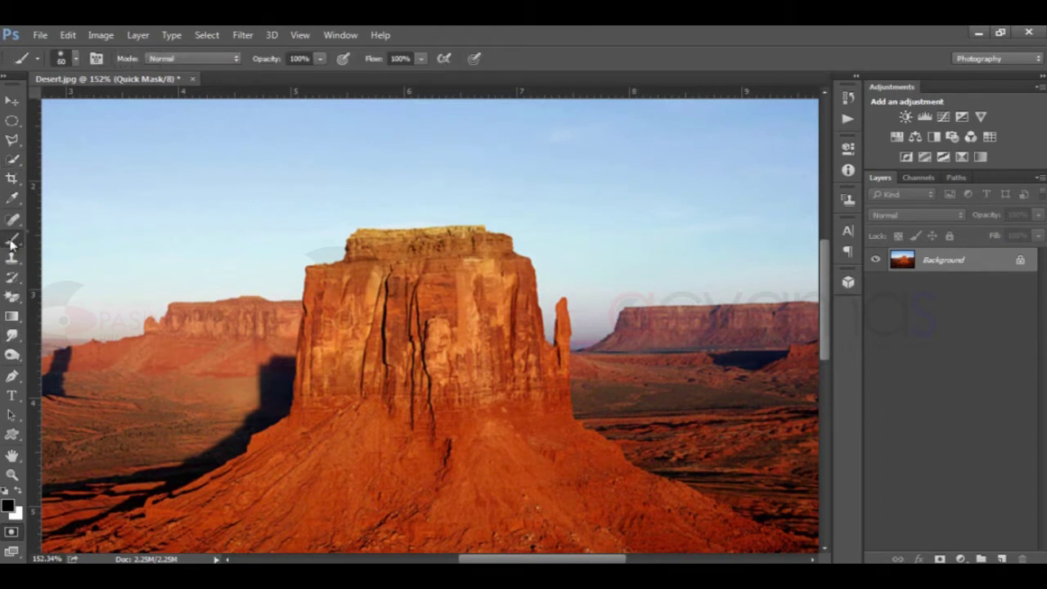
click(74, 237)
mouse_move(324, 415)
mouse_down()
mouse_move(332, 286)
mouse_move(368, 327)
mouse_move(381, 377)
mouse_move(373, 444)
mouse_move(401, 364)
mouse_move(400, 306)
mouse_move(381, 262)
mouse_move(503, 246)
mouse_move(440, 324)
mouse_move(451, 400)
mouse_move(442, 413)
mouse_move(491, 319)
mouse_move(503, 352)
mouse_move(515, 295)
mouse_move(507, 282)
mouse_move(532, 344)
mouse_move(522, 400)
mouse_move(549, 391)
mouse_move(430, 409)
mouse_move(448, 408)
mouse_up()
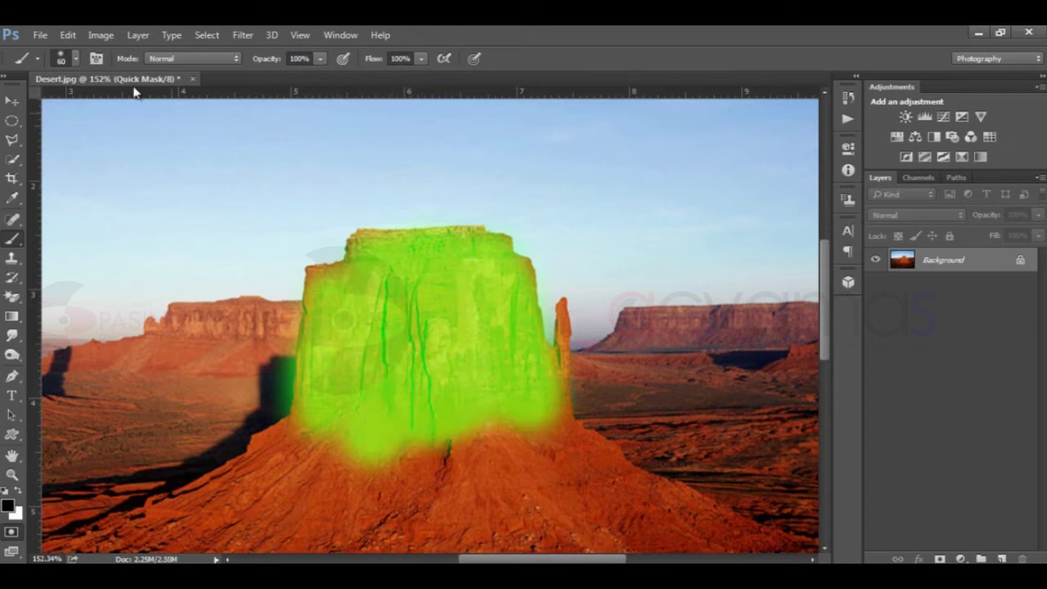
click(76, 58)
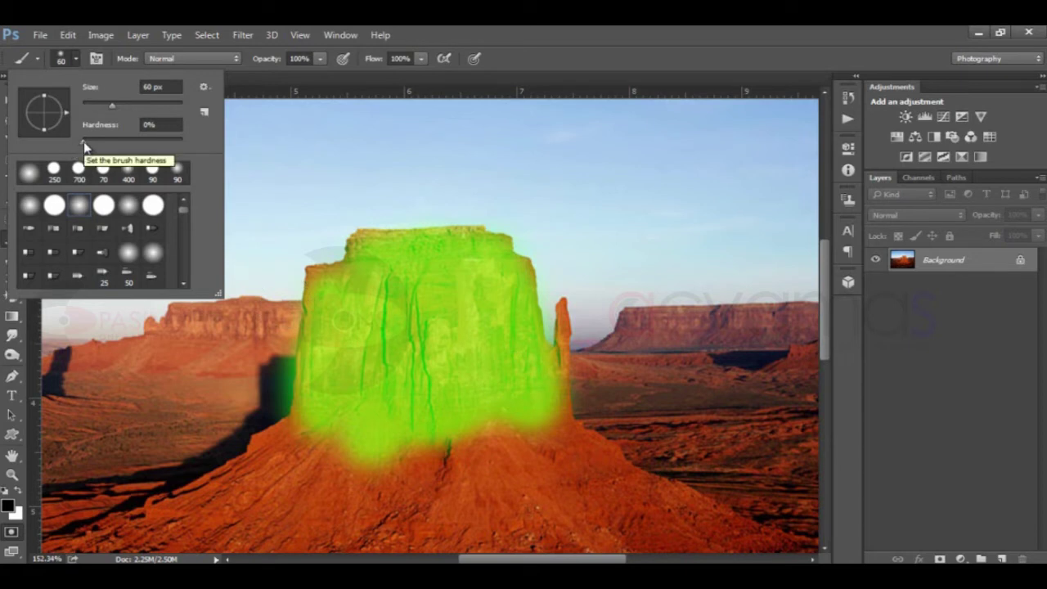
- Set brush hardness to 100% and paint the mask over the butte's base and left side
drag(83, 142, 157, 148)
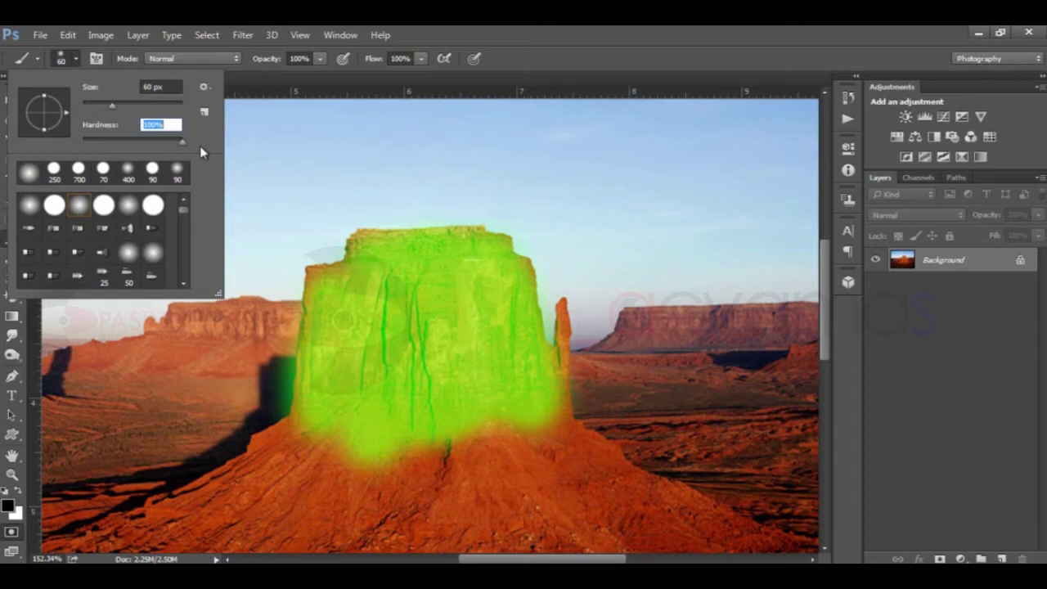
click(528, 45)
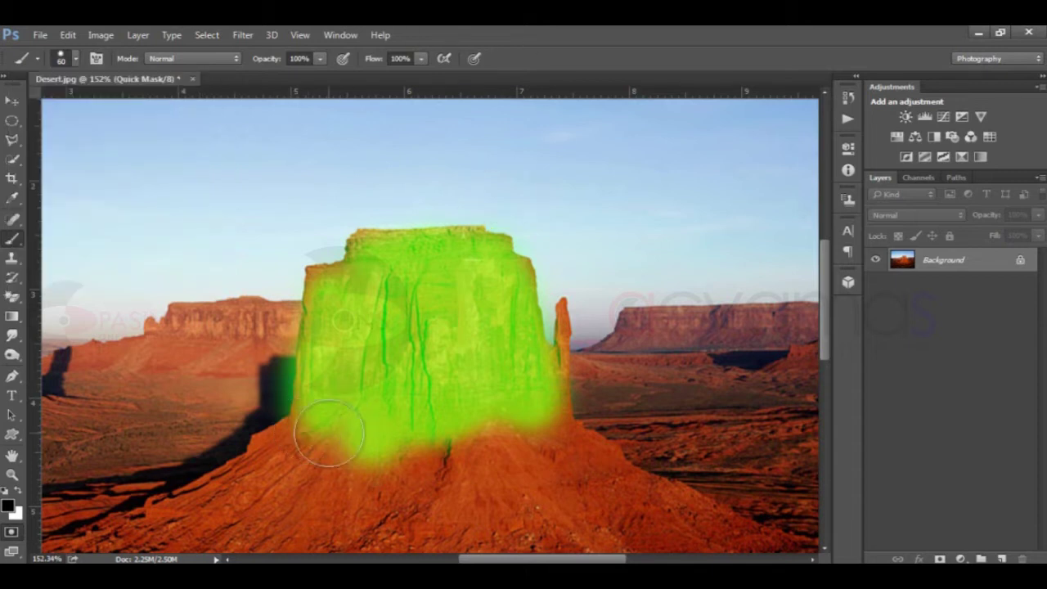
mouse_move(321, 434)
mouse_down()
mouse_move(425, 450)
mouse_move(532, 398)
mouse_up()
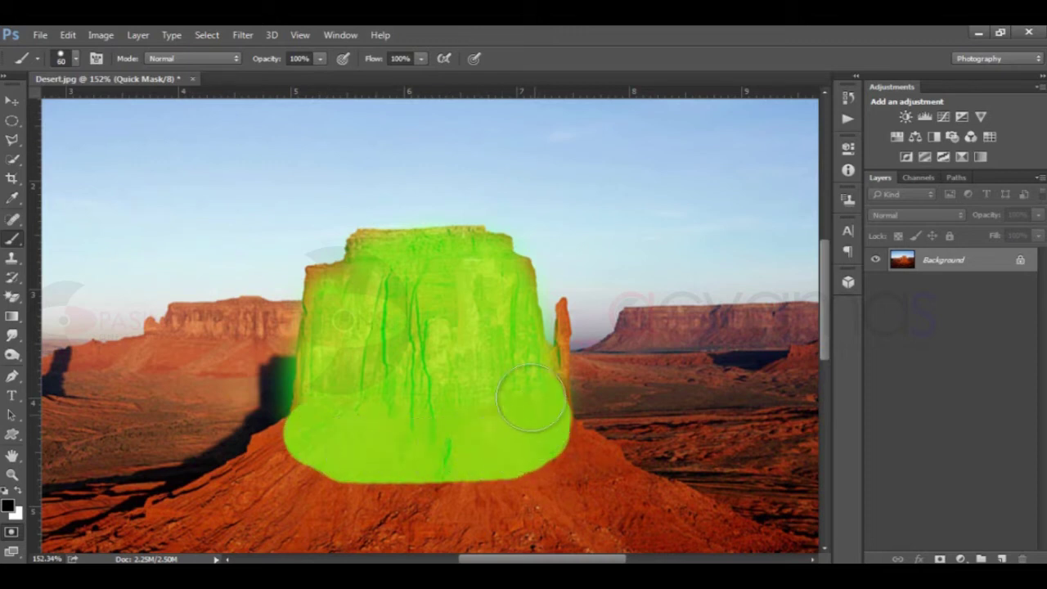
mouse_move(328, 416)
mouse_down()
mouse_move(356, 331)
mouse_move(340, 302)
mouse_up()
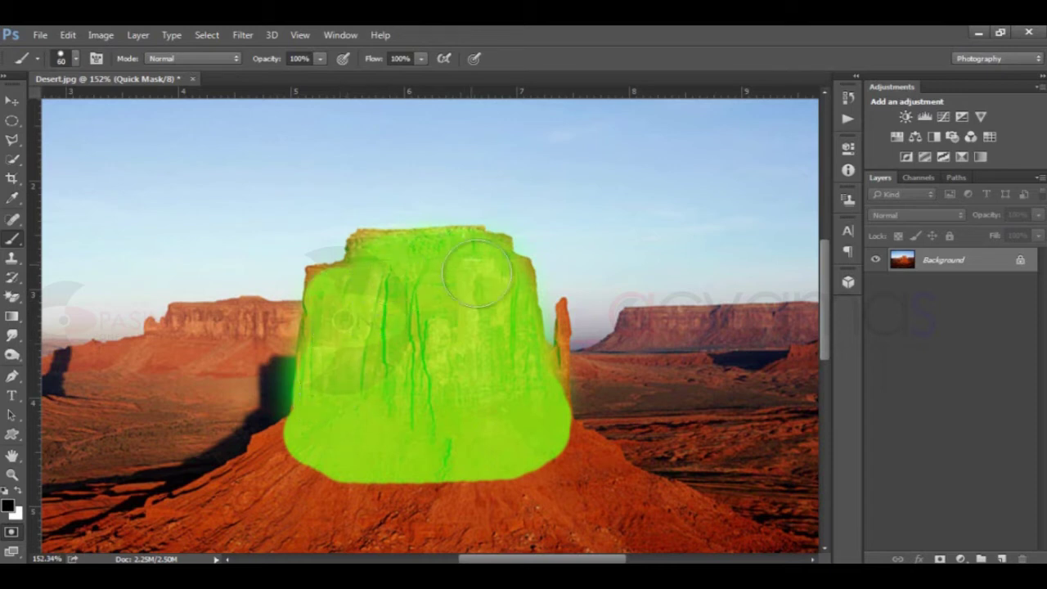
- Change the Quick Mask overlay colour to magenta f000ff and re-enter Quick Mask
double_click(11, 532)
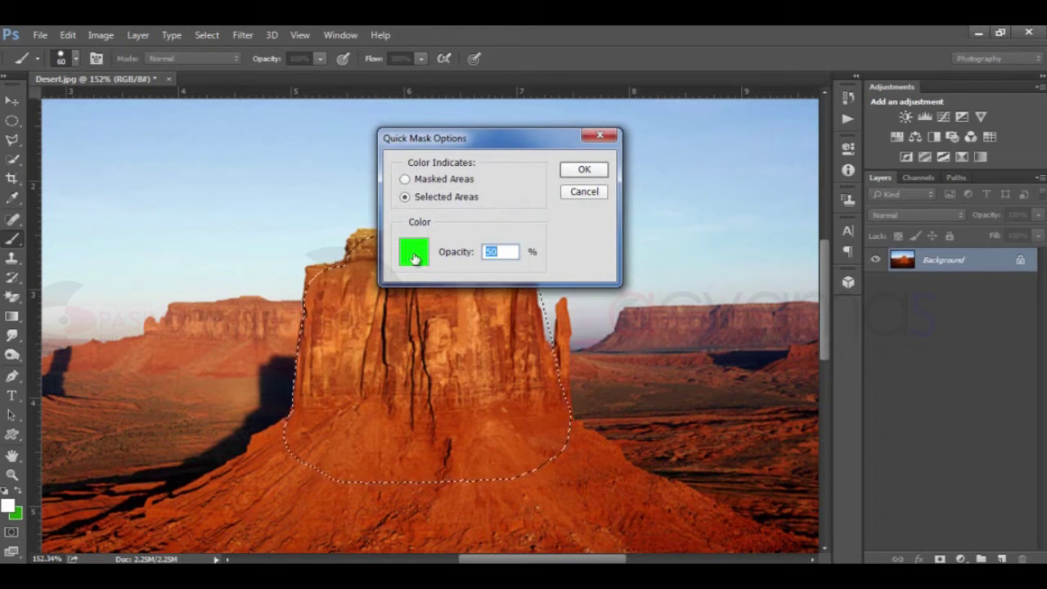
click(415, 259)
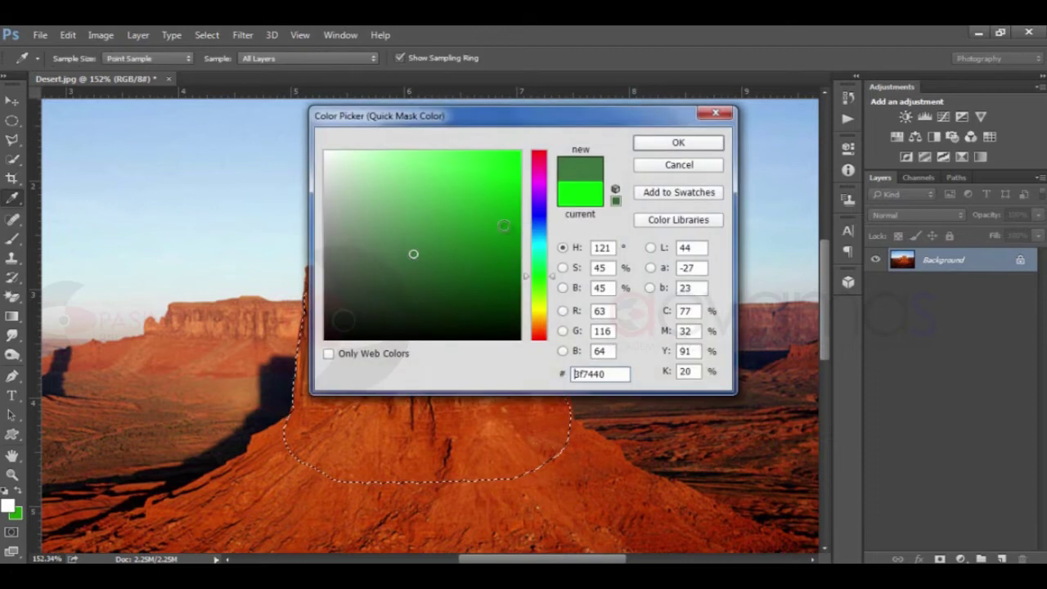
click(540, 189)
drag(517, 156, 535, 133)
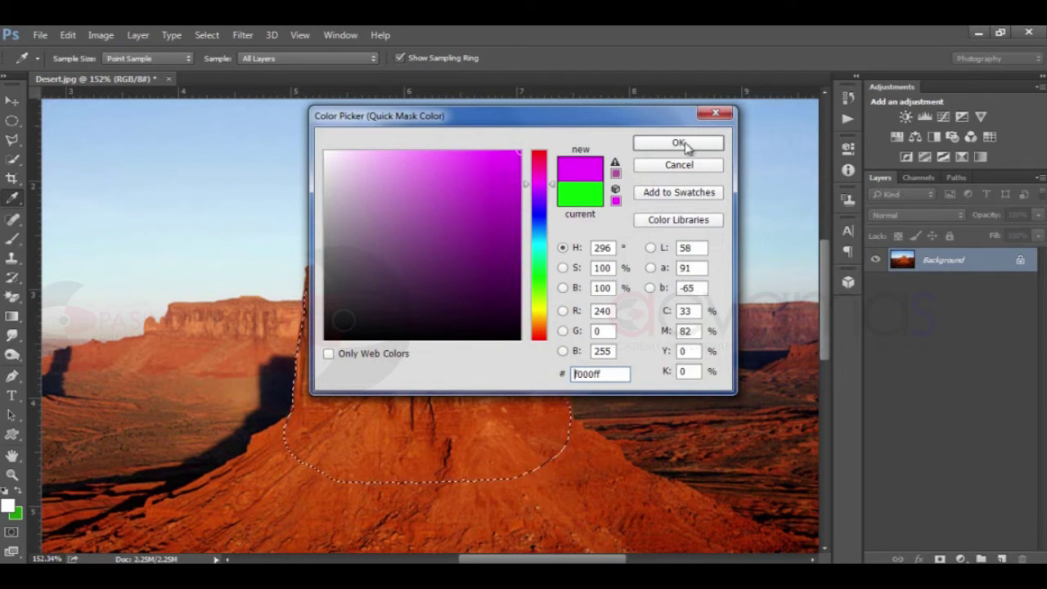
click(685, 144)
click(586, 172)
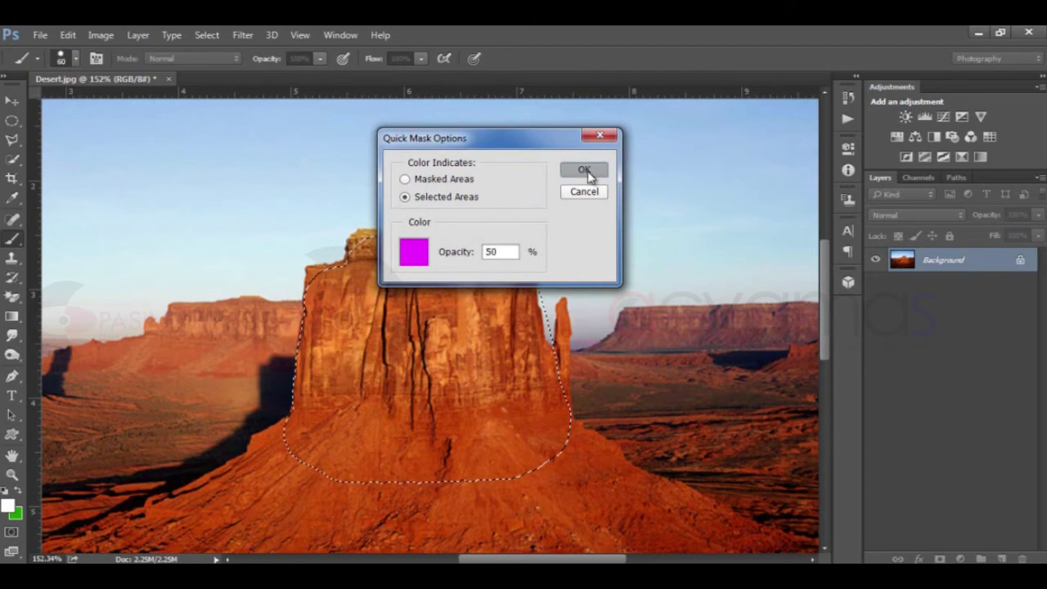
click(12, 534)
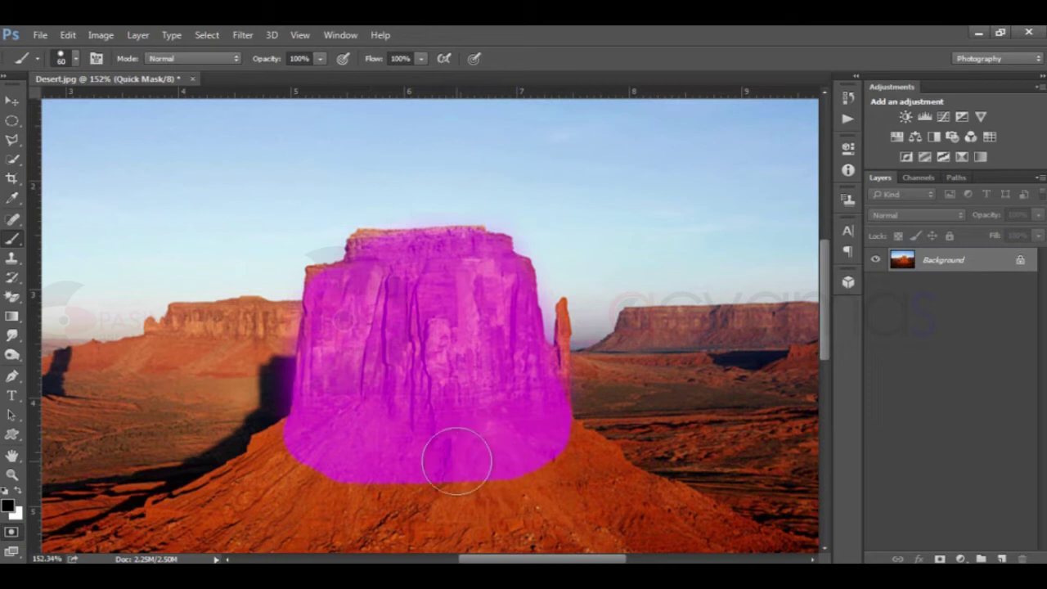
- Shrink the brush to 25 px and paint mask along the butte's top edge
scroll(413, 405, down, 3)
scroll(409, 403, up, 2)
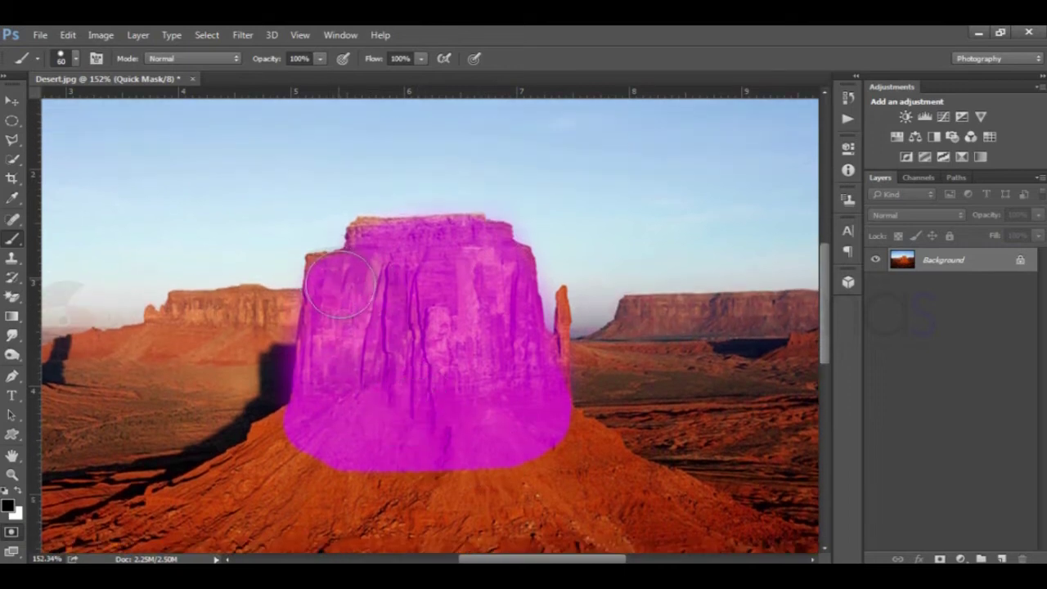
key(bracketleft)
key(bracketleft)
key(bracketleft)
key(bracketleft)
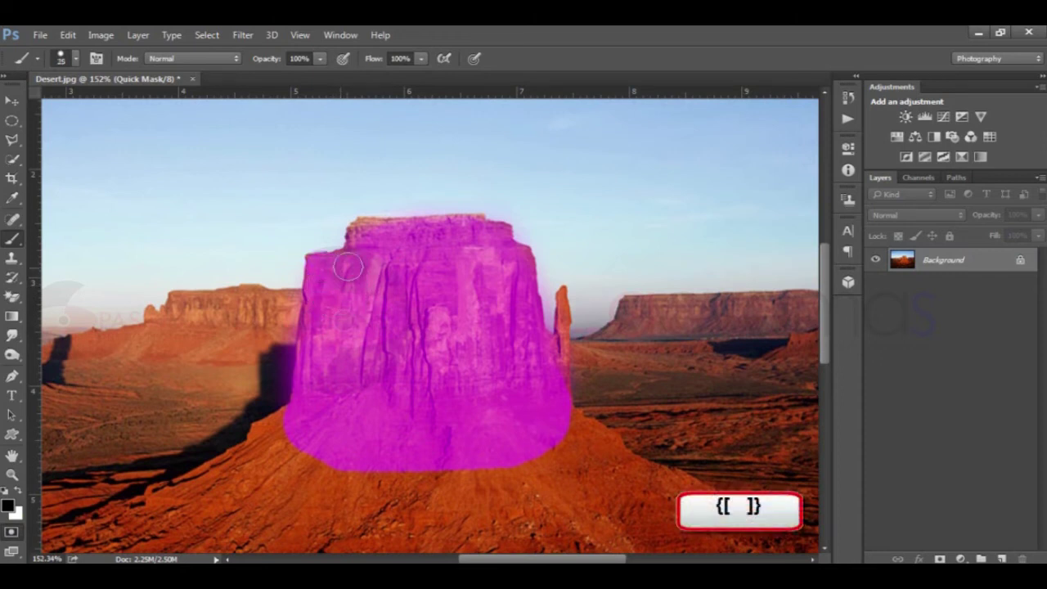
mouse_move(363, 233)
mouse_down()
mouse_move(478, 231)
mouse_move(519, 249)
mouse_move(553, 425)
mouse_move(306, 450)
mouse_move(276, 428)
mouse_move(297, 416)
mouse_up()
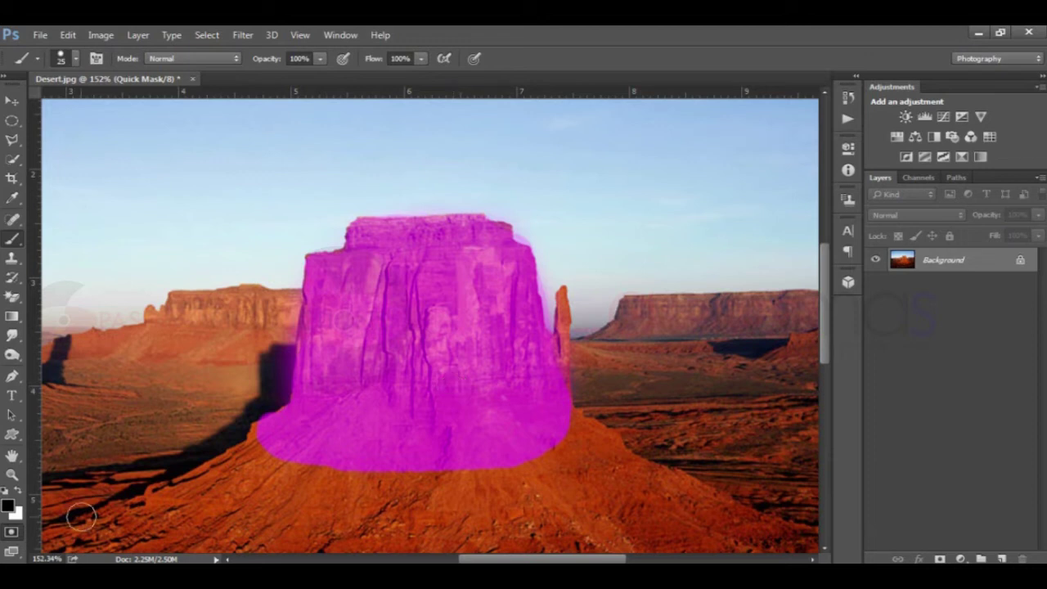
- Exit Quick Mask to make the butte selection, then deselect it with Ctrl+D
click(12, 533)
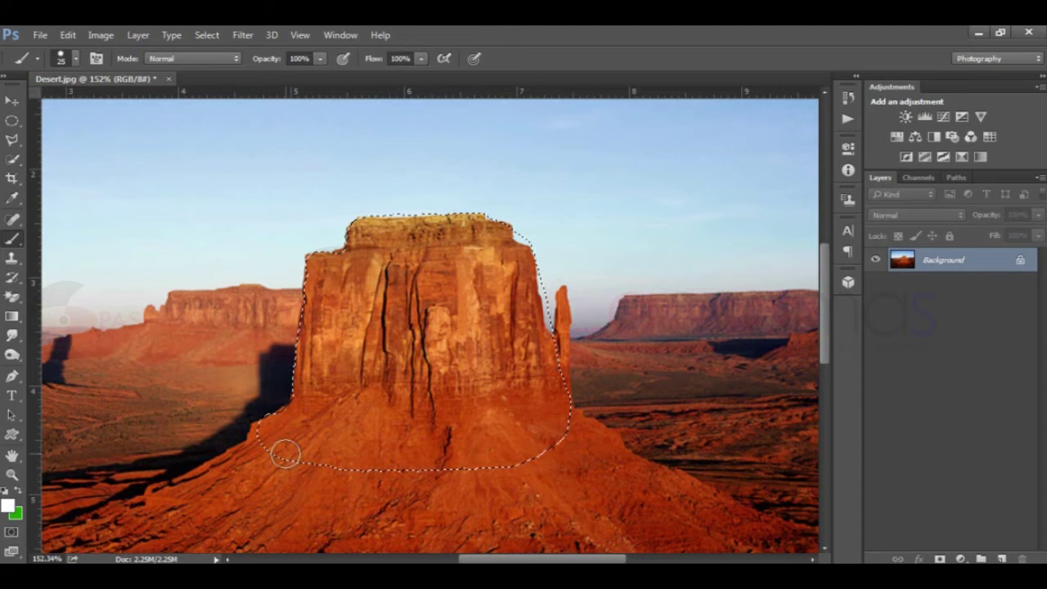
key(ctrl+d)
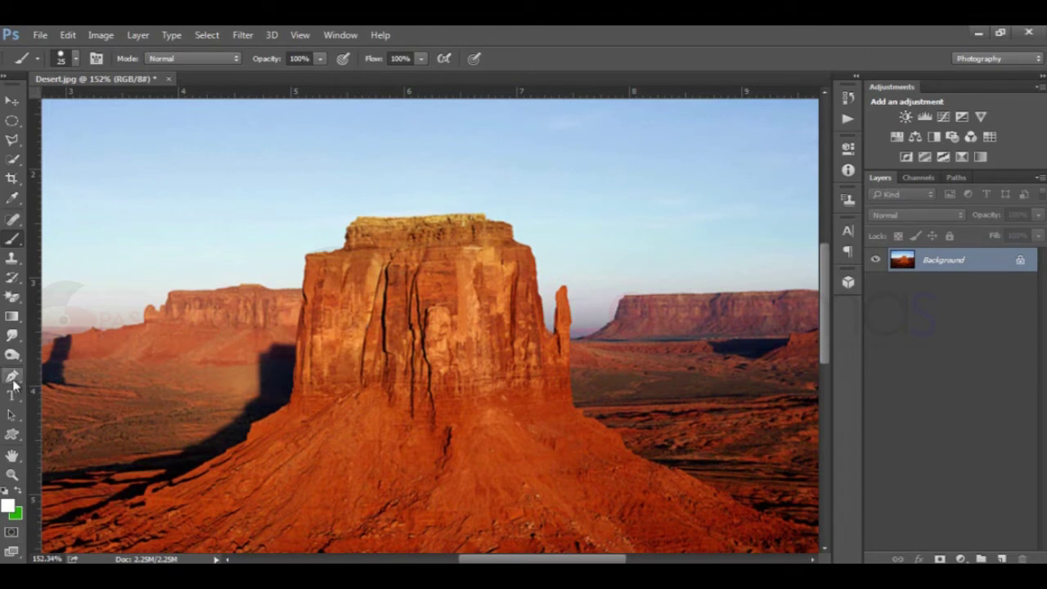
- Choose the Pen tool in path mode and zoom in on the butte's top cap and right spire
click(13, 377)
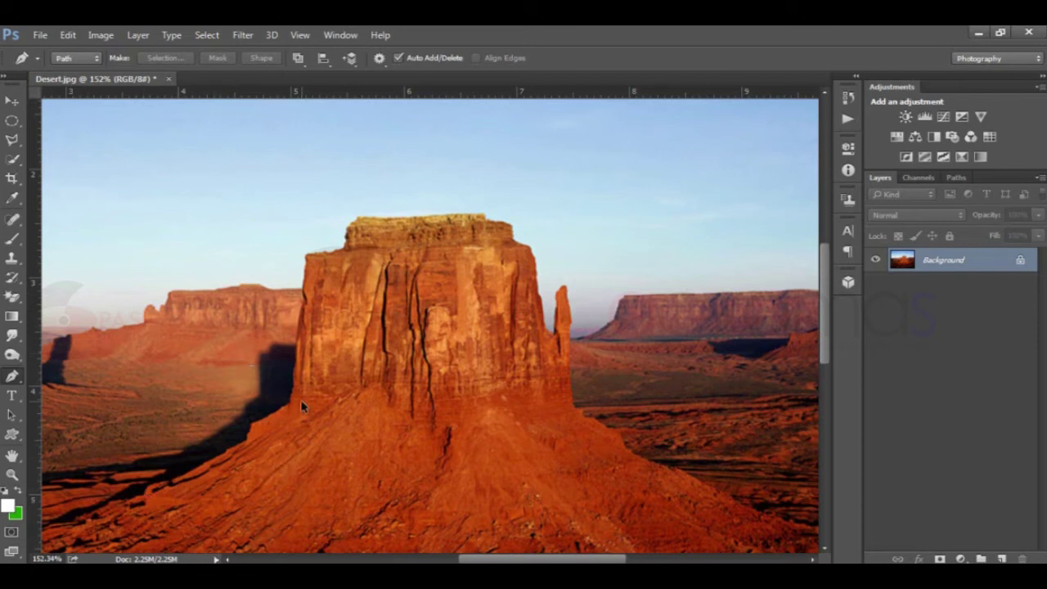
scroll(301, 413, up, 2)
scroll(301, 413, up, 2)
scroll(301, 414, up, 3)
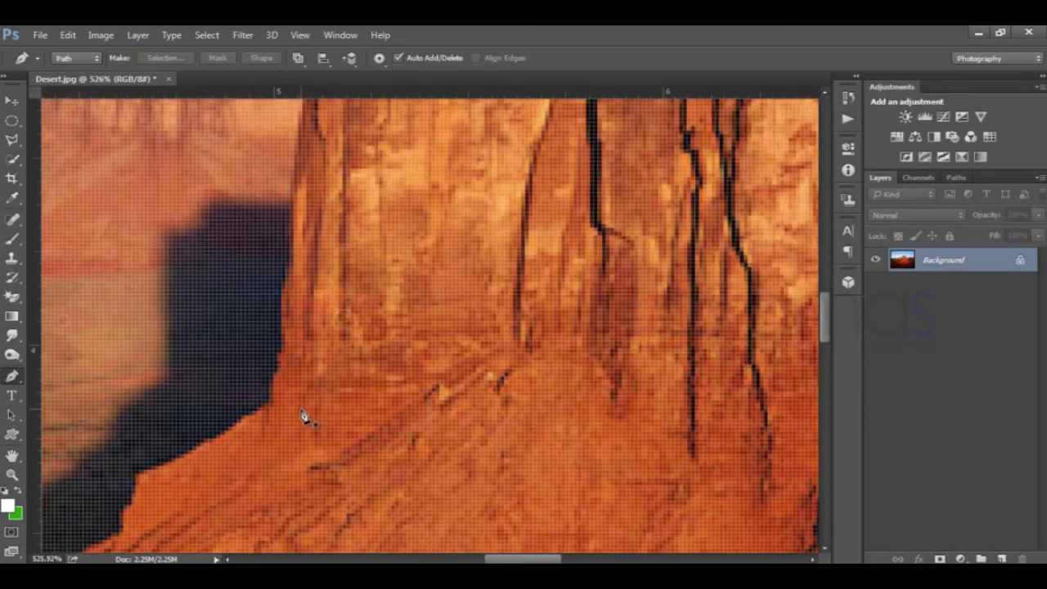
scroll(303, 416, down, 2)
scroll(303, 416, down, 2)
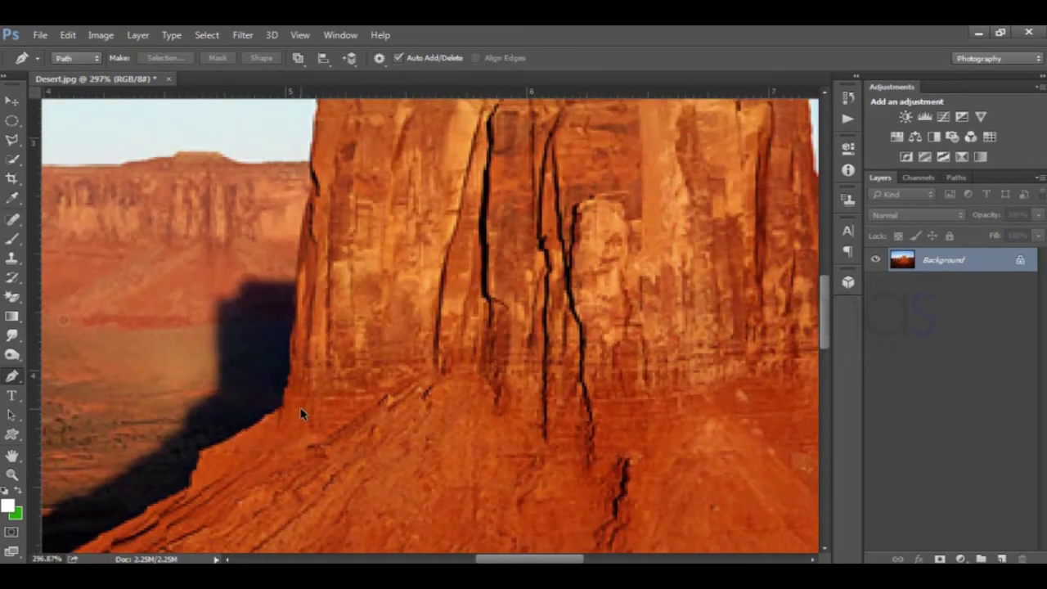
scroll(303, 416, down, 1)
mouse_move(466, 304)
mouse_down()
mouse_move(431, 351)
mouse_move(385, 369)
mouse_move(379, 358)
mouse_up()
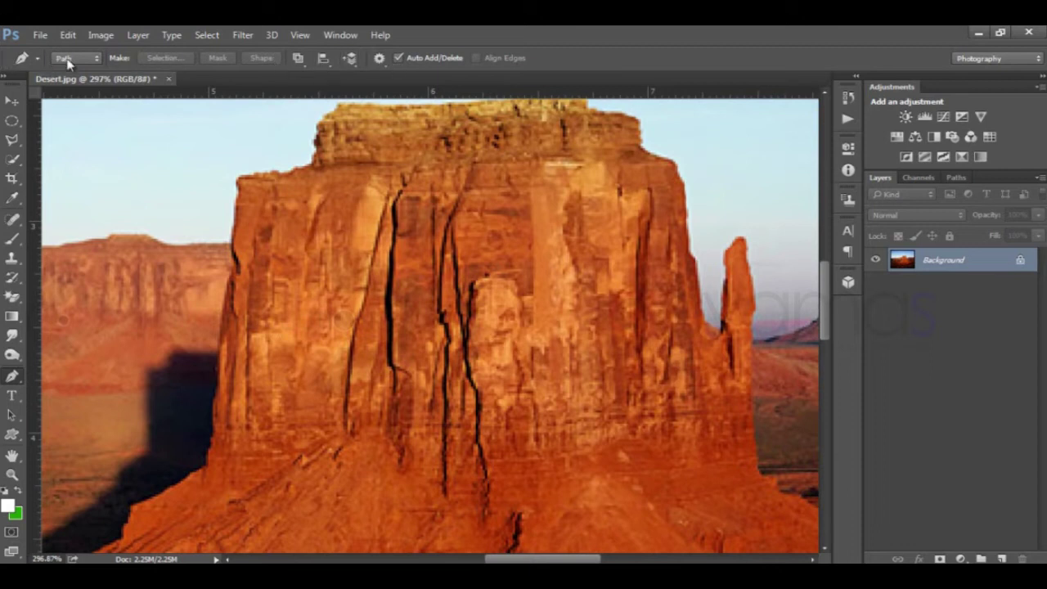
click(92, 64)
click(86, 85)
click(91, 59)
click(91, 61)
click(70, 59)
click(81, 63)
click(63, 65)
click(71, 59)
drag(823, 297, 823, 294)
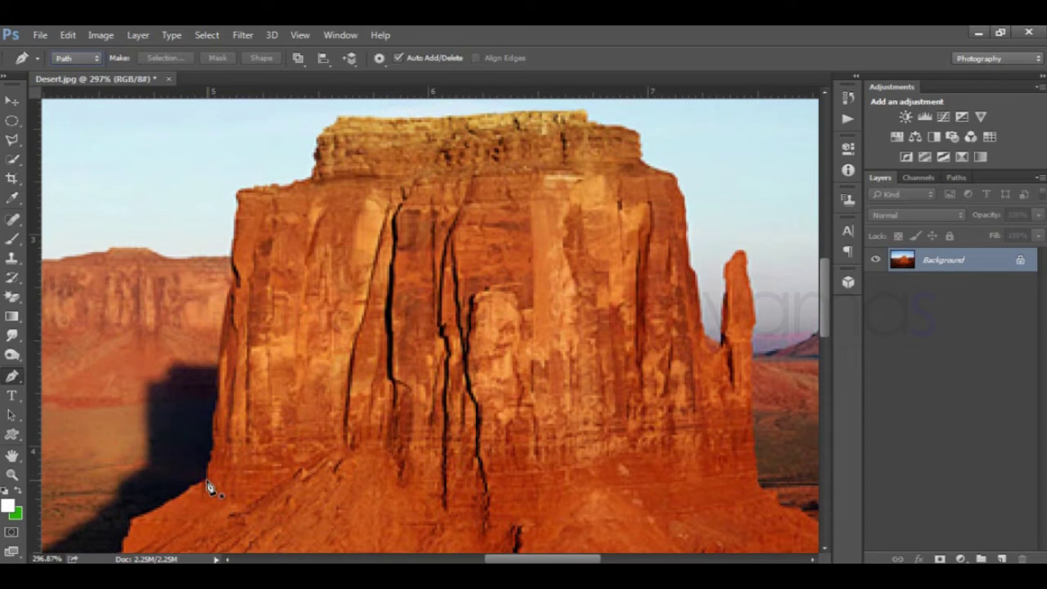
- Place anchor points up the butte's left edge from its base toward the ledge
click(207, 484)
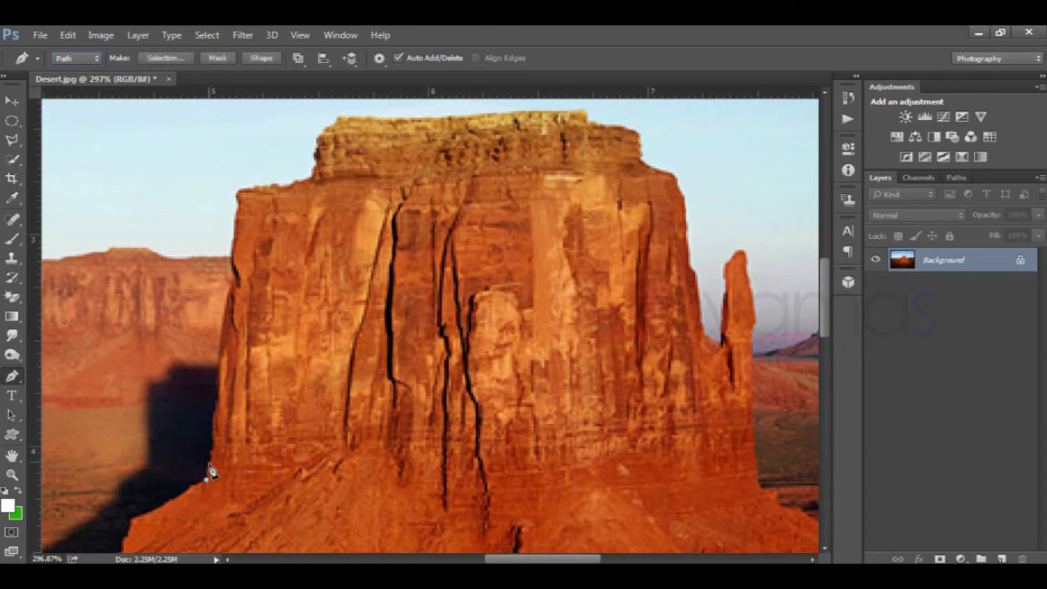
click(208, 463)
click(213, 448)
click(212, 412)
click(220, 360)
click(225, 311)
click(235, 287)
click(233, 269)
- Continue anchors across the ledge top and up the cliff to the cap's top-left corner
click(252, 192)
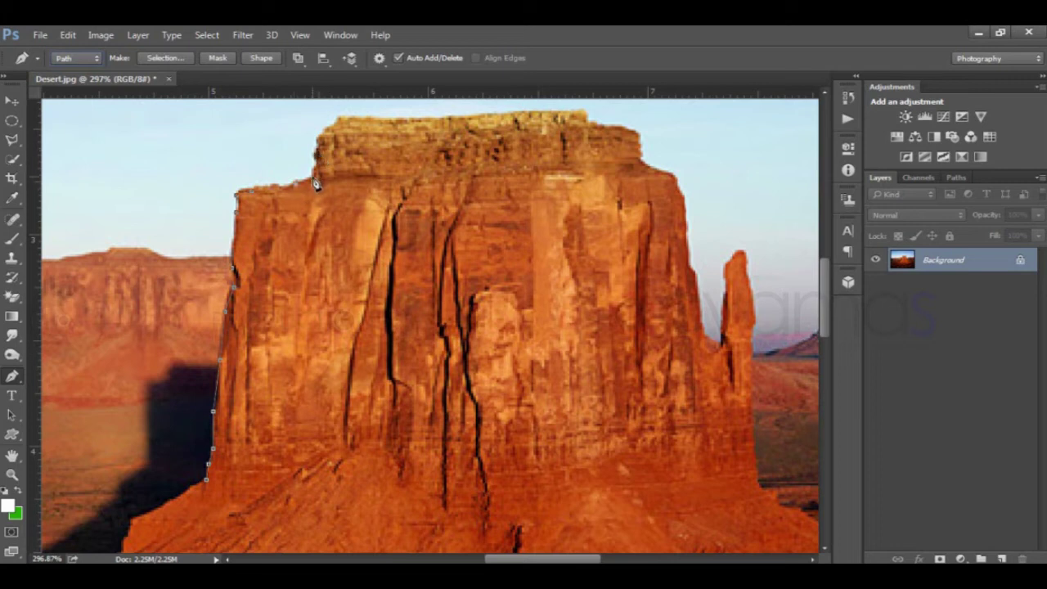
click(312, 186)
click(317, 152)
click(312, 124)
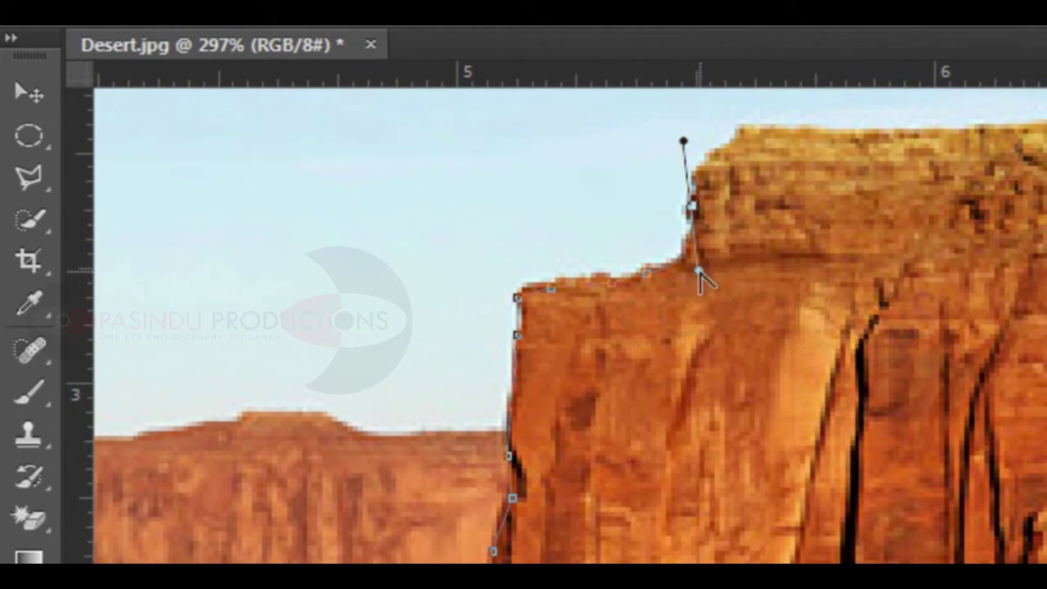
- Curve the path around the ledge corner with Alt-dragged handles, anchoring at the cap's cliff top
key(alt)
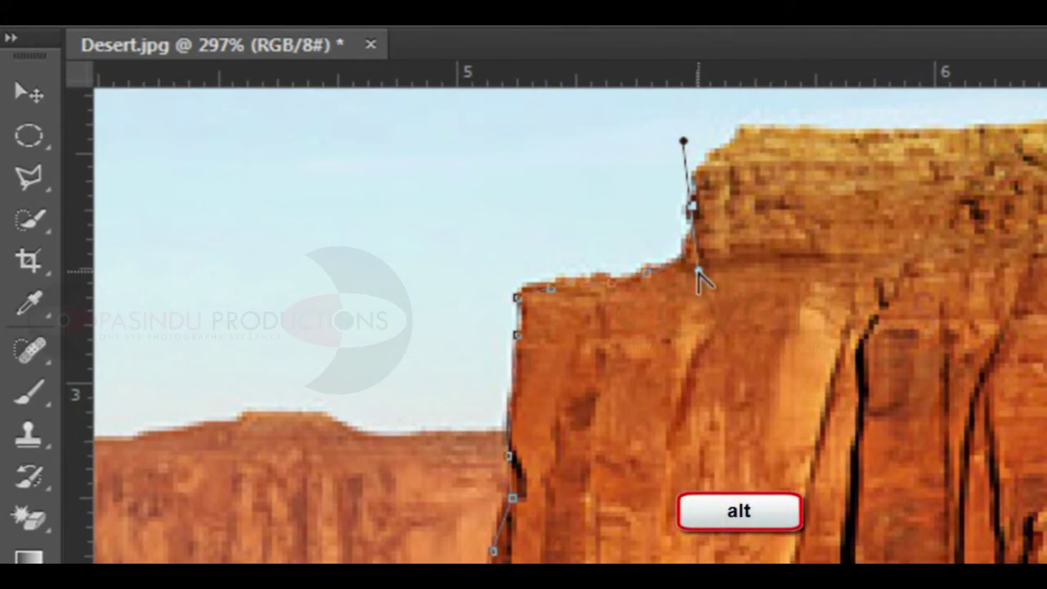
drag(698, 273, 733, 245)
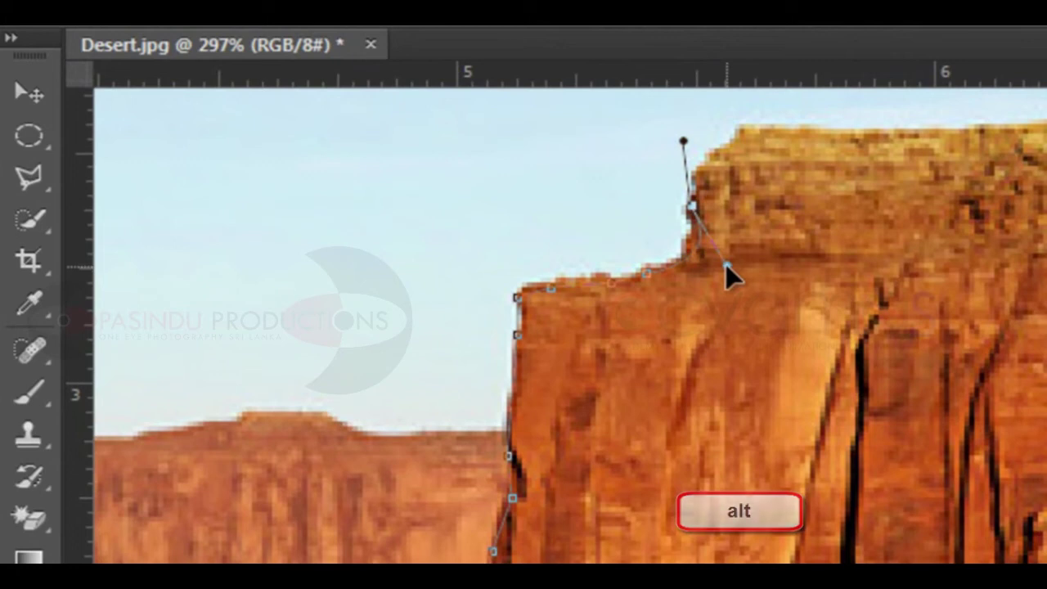
mouse_move(732, 246)
mouse_down()
mouse_move(733, 263)
mouse_move(657, 262)
mouse_move(750, 266)
mouse_move(668, 271)
mouse_move(703, 288)
mouse_up()
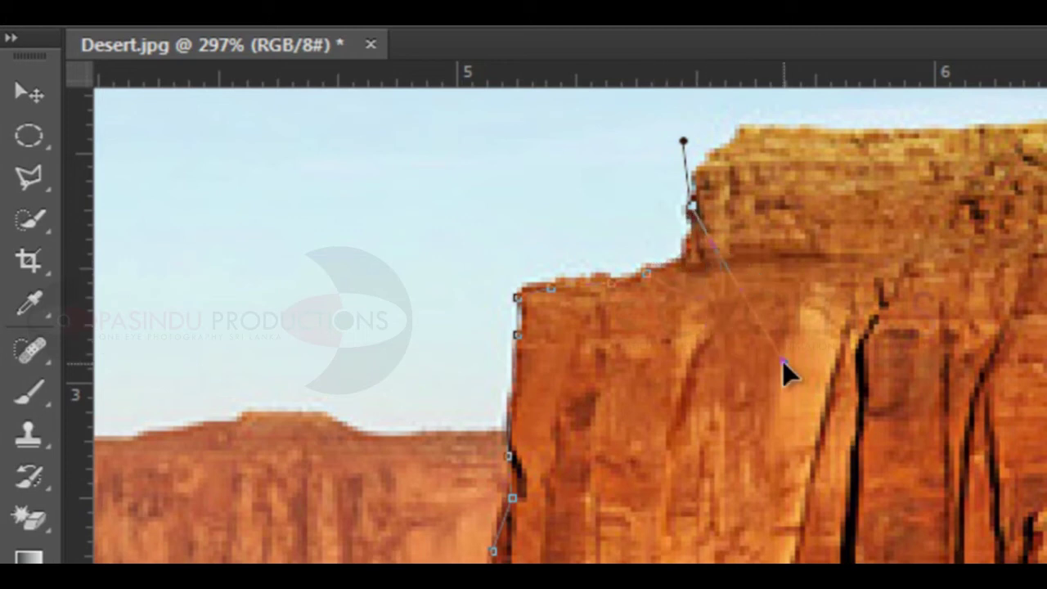
click(702, 272)
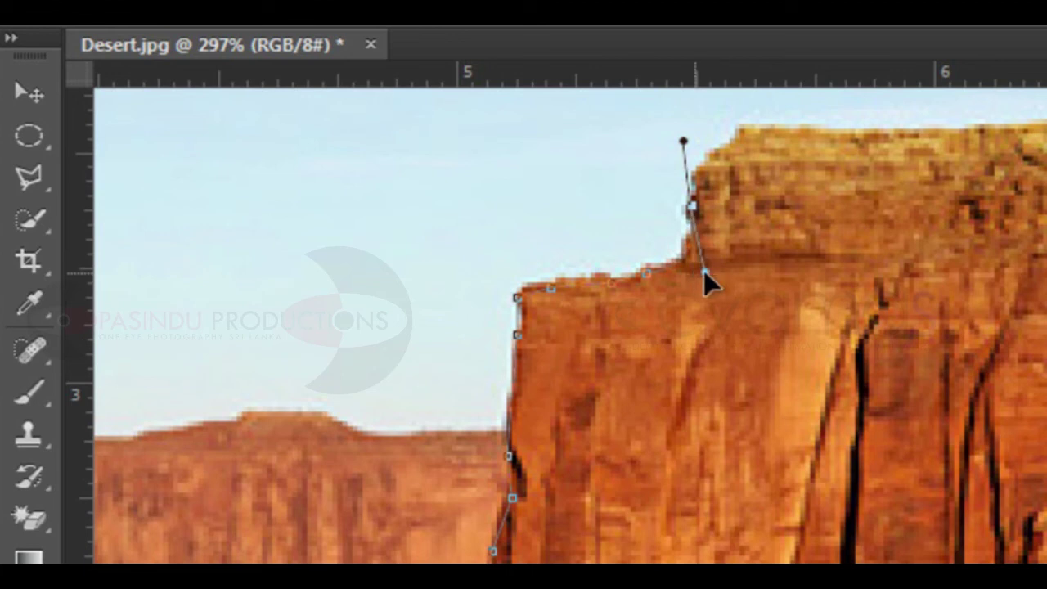
drag(702, 271, 697, 270)
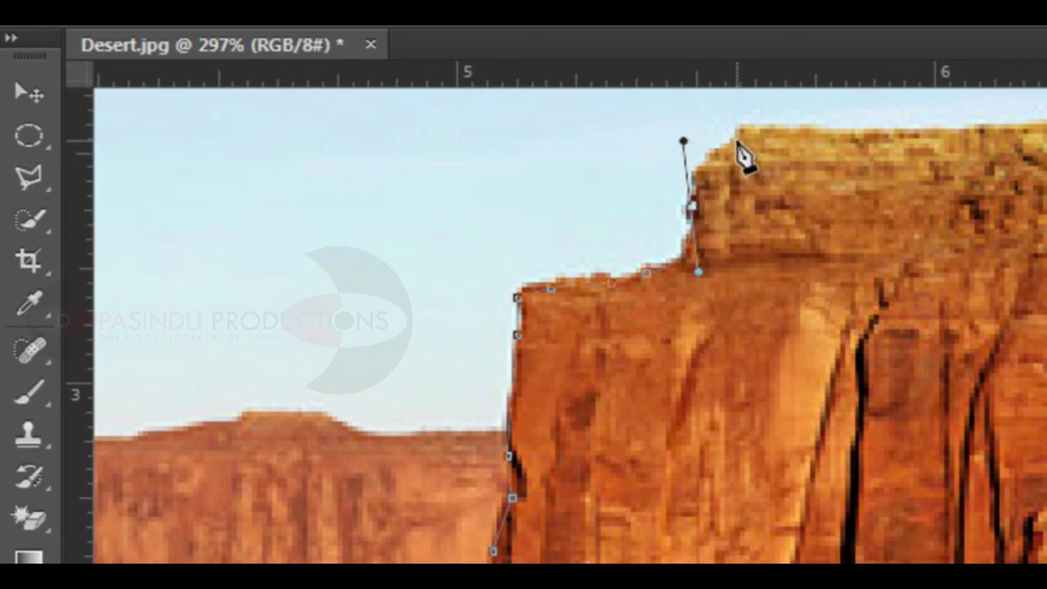
click(729, 149)
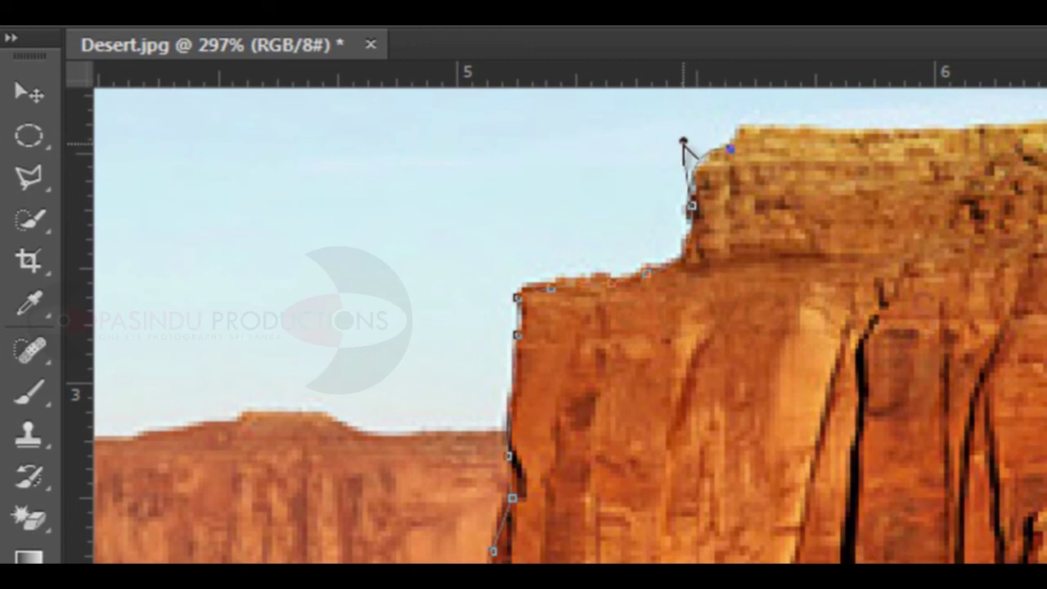
mouse_move(684, 140)
mouse_down()
mouse_move(653, 188)
mouse_move(696, 170)
mouse_move(681, 175)
mouse_move(683, 149)
mouse_up()
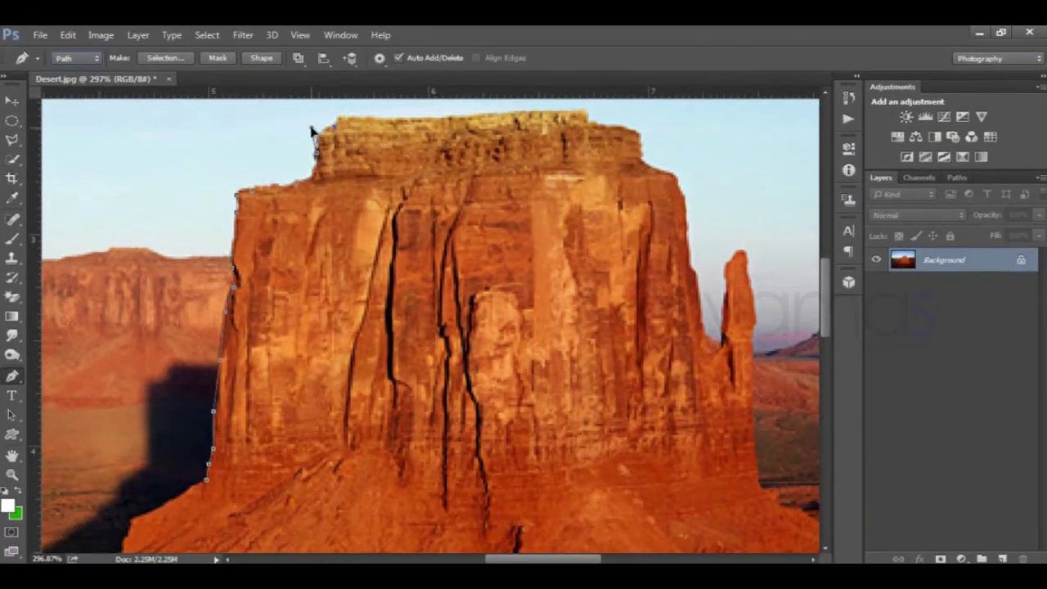
- Add anchors along the butte's flat top to its far right end
drag(311, 128, 311, 127)
click(334, 128)
click(369, 126)
click(404, 126)
click(436, 125)
click(472, 124)
click(512, 124)
- Continue anchors down the right rock face with a curved anchor, undoing the last misplaced point
click(527, 153)
click(536, 210)
click(542, 259)
click(572, 321)
drag(651, 339, 646, 336)
click(600, 407)
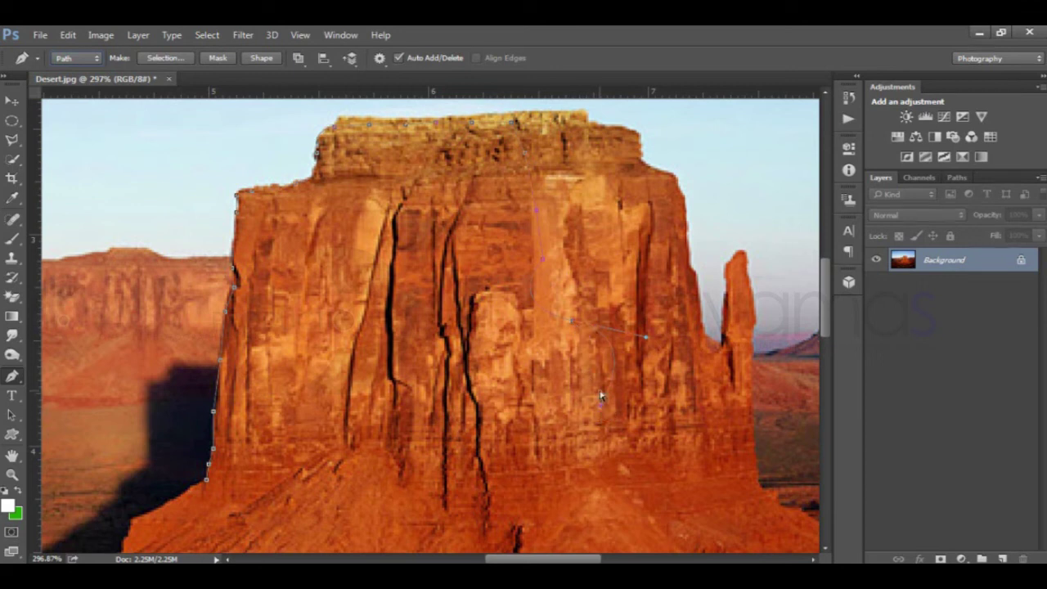
key(ctrl+z)
- Adjust the curve handle and add a sharp-corner anchor on the right face
drag(645, 337, 642, 342)
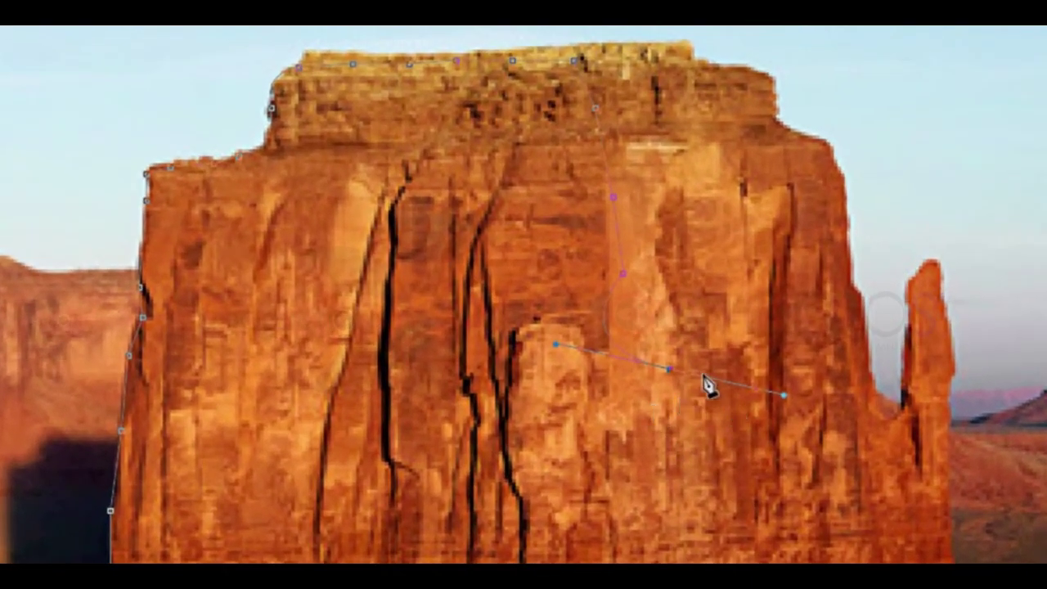
click(668, 369)
key(alt)
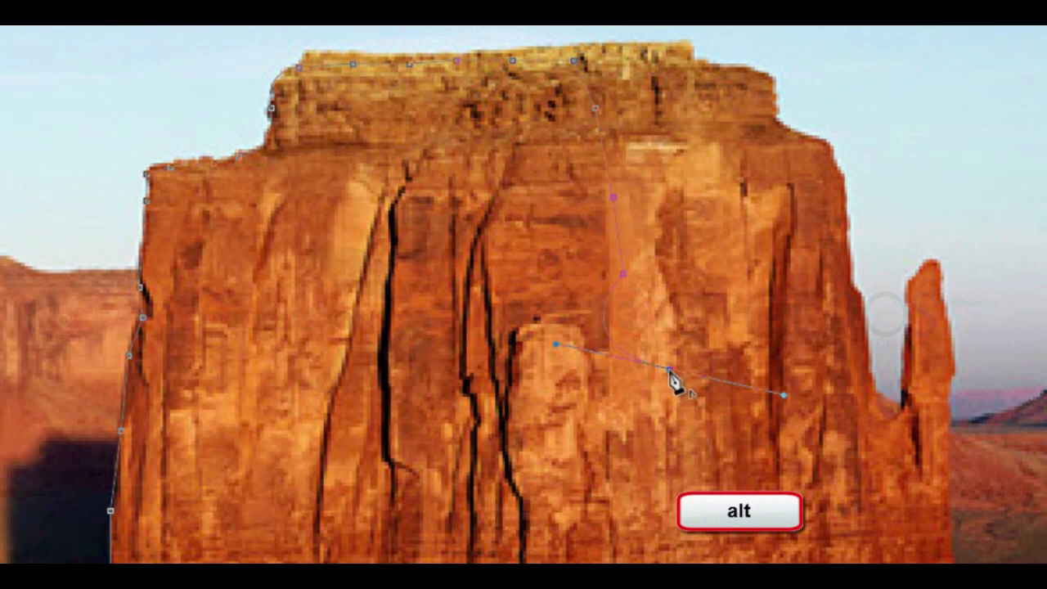
alt+click(669, 370)
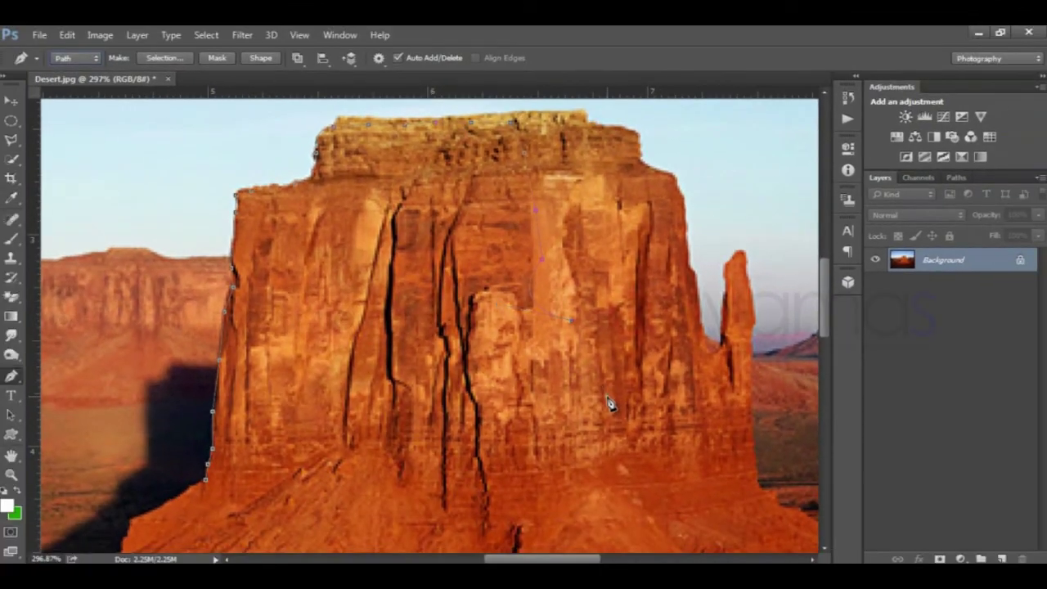
- Extend the path down the butte's right side and left along the rock base
click(606, 396)
click(622, 459)
click(584, 491)
click(455, 494)
click(373, 493)
- Click the starting anchor at the butte's base to close the outline path
click(207, 484)
key(ctrl+Return)
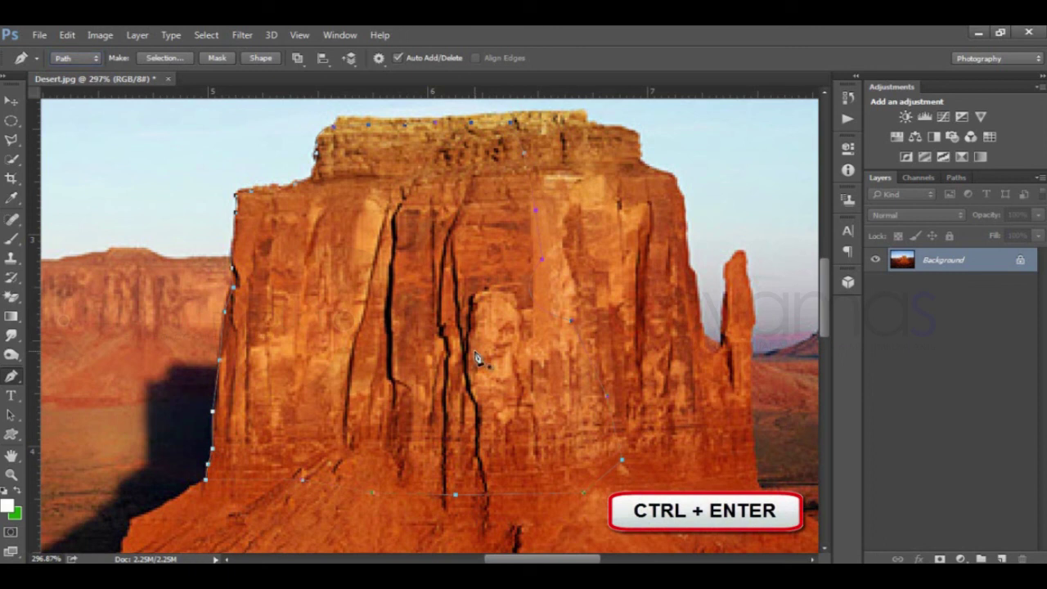
- Load the closed butte path as a marching-ants selection with Ctrl+Enter
key(ctrl+Return)
key(v)
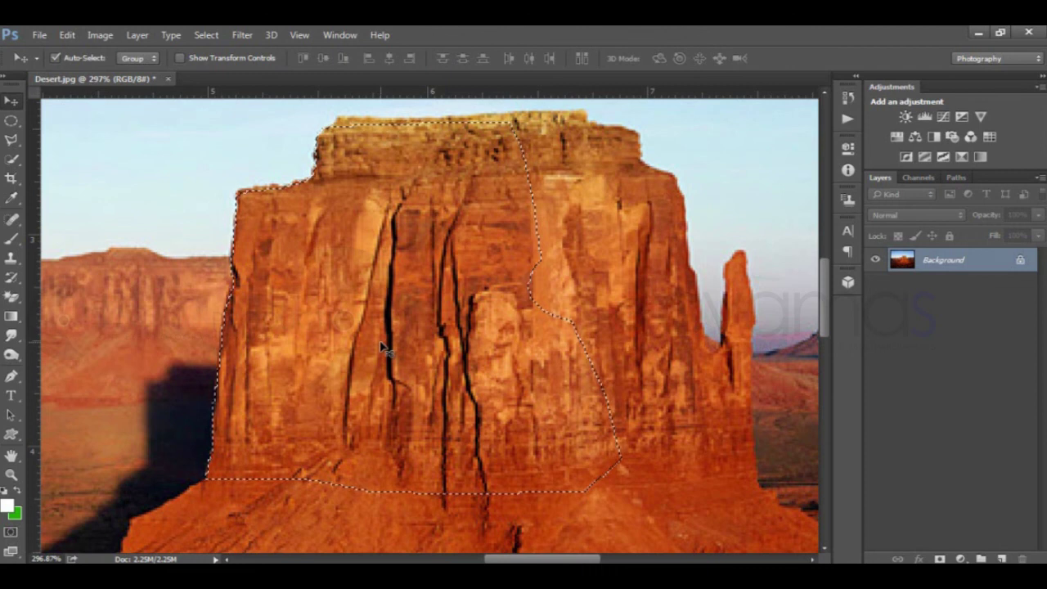